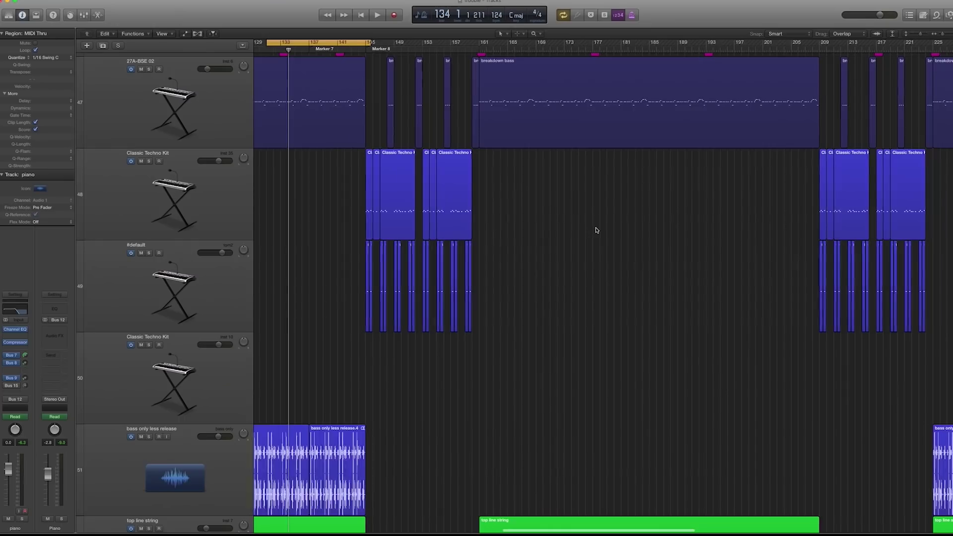
- Select all the bass and riff regions on tracks 55 to 59, from every cool uk record bass down to riff reverb 1
{"action": "scroll", "coordinate": [594, 229], "scroll_direction": "up", "scroll_amount": 3}
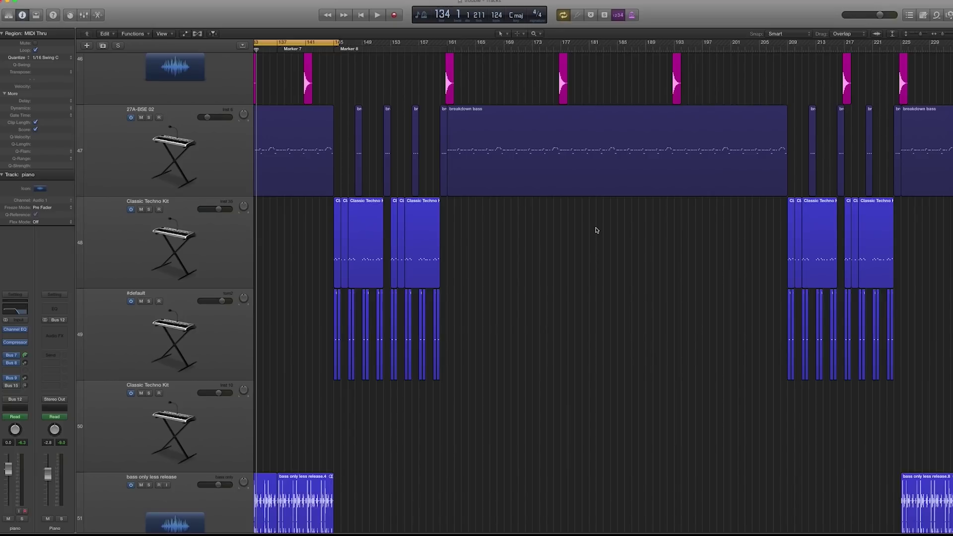
{"action": "key", "text": "z"}
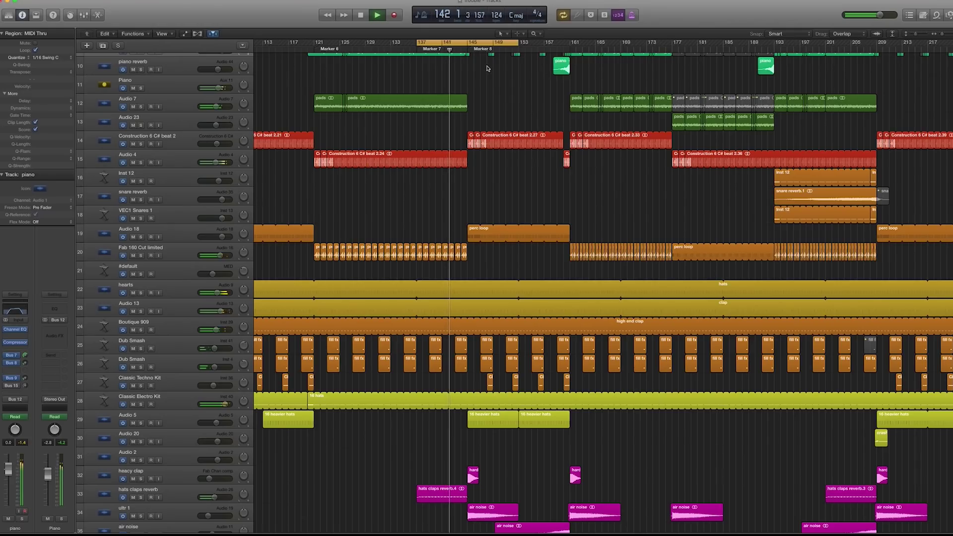
{"action": "key", "text": "z"}
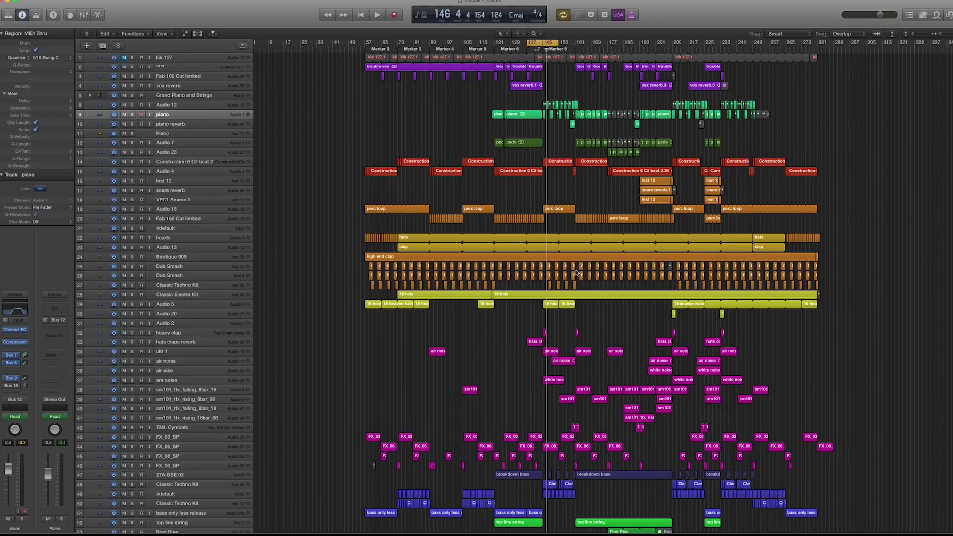
{"action": "scroll", "coordinate": [575, 272], "scroll_direction": "down", "scroll_amount": 4}
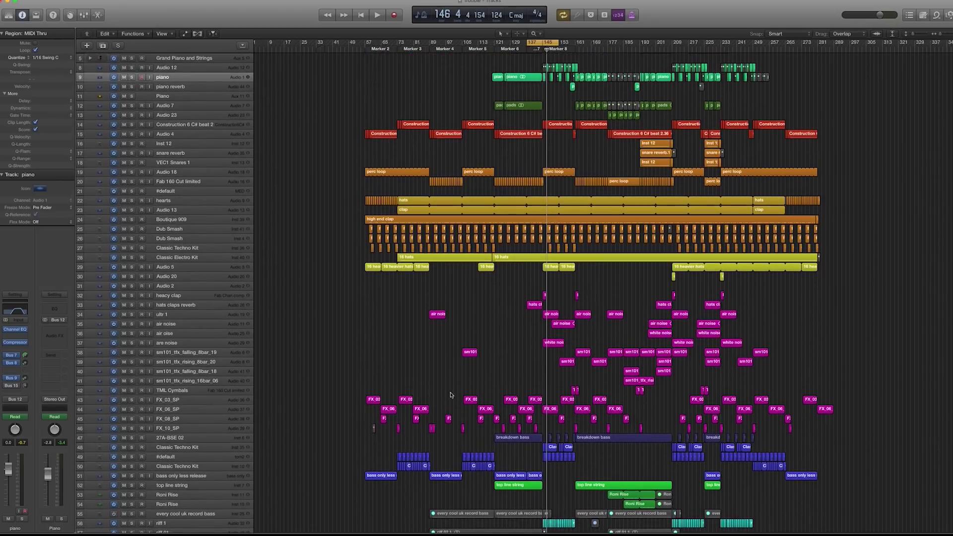
{"action": "scroll", "coordinate": [589, 447], "scroll_direction": "down", "scroll_amount": 5}
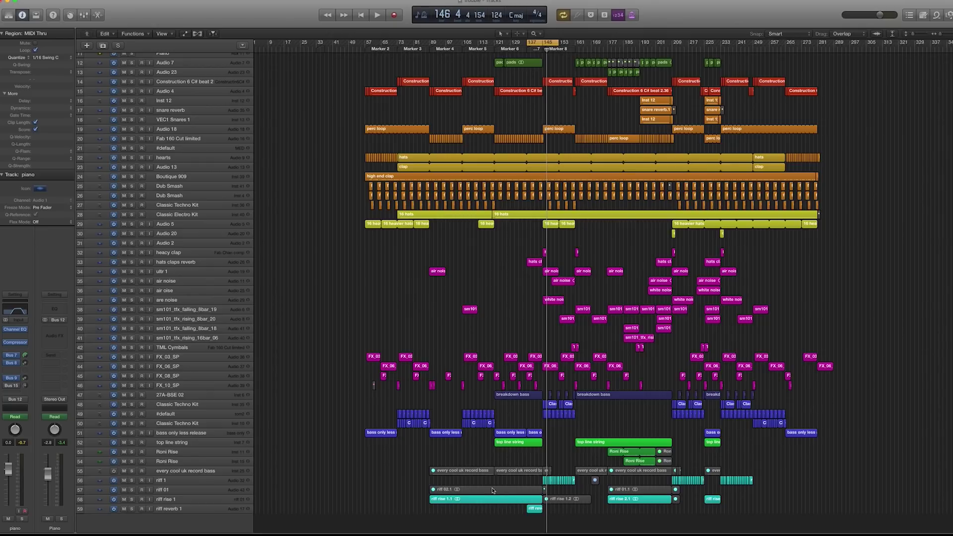
{"action": "left_click_drag", "start_coordinate": [416, 475], "coordinate": [705, 514]}
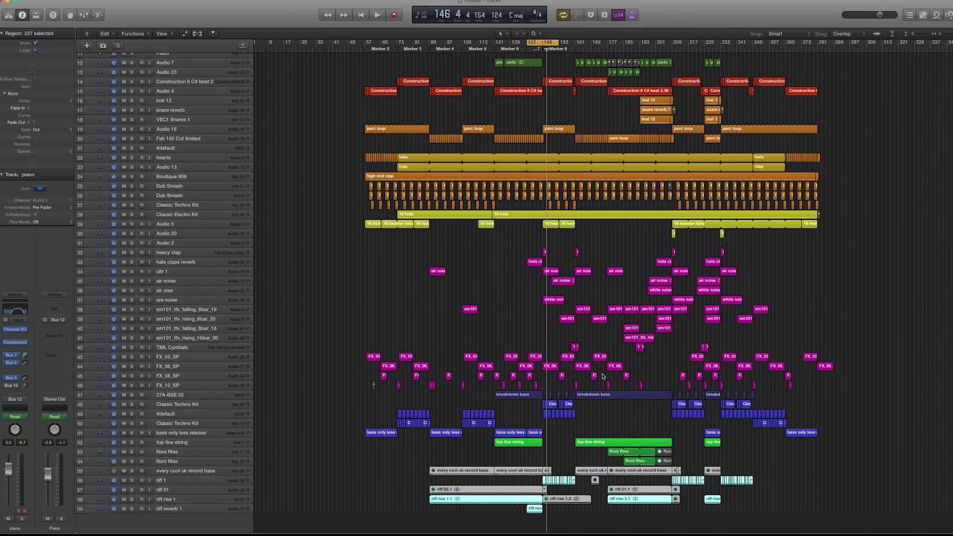
{"action": "scroll", "coordinate": [550, 109], "scroll_direction": "up", "scroll_amount": 3}
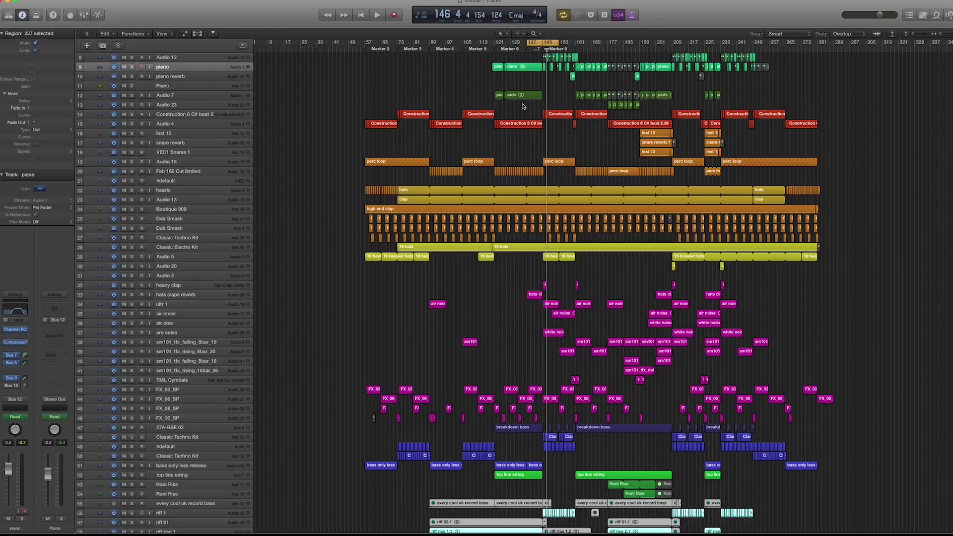
- Loop bars 145 to 151 and play the three Construction 6 C# beat regions starting at bar 145 in solo
{"action": "left_click_drag", "start_coordinate": [681, 277], "coordinate": [688, 284]}
{"action": "left_click", "coordinate": [357, 89]}
{"action": "left_click_drag", "start_coordinate": [352, 43], "coordinate": [403, 43]}
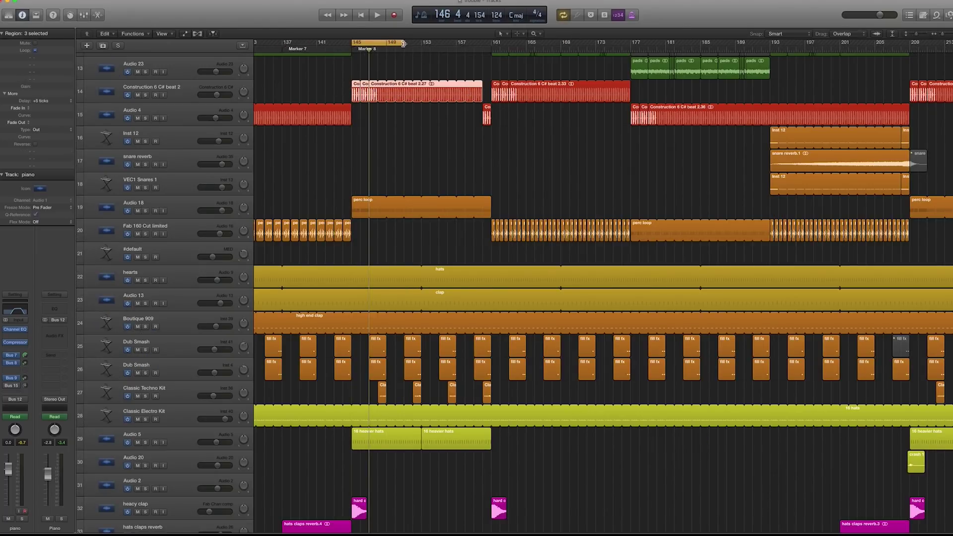
{"action": "key", "text": "ctrl+s"}
{"action": "key", "text": "space"}
{"action": "key", "text": "z"}
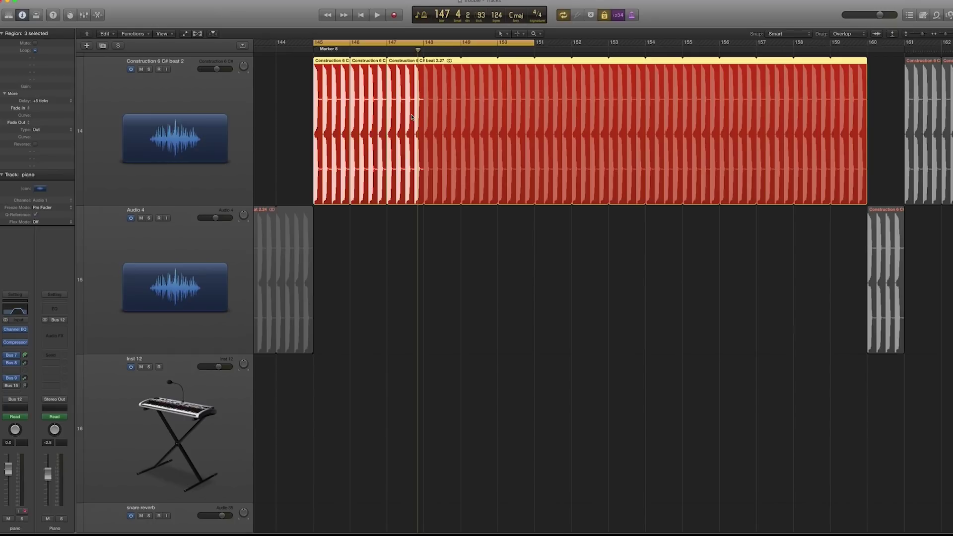
{"action": "key", "text": "z"}
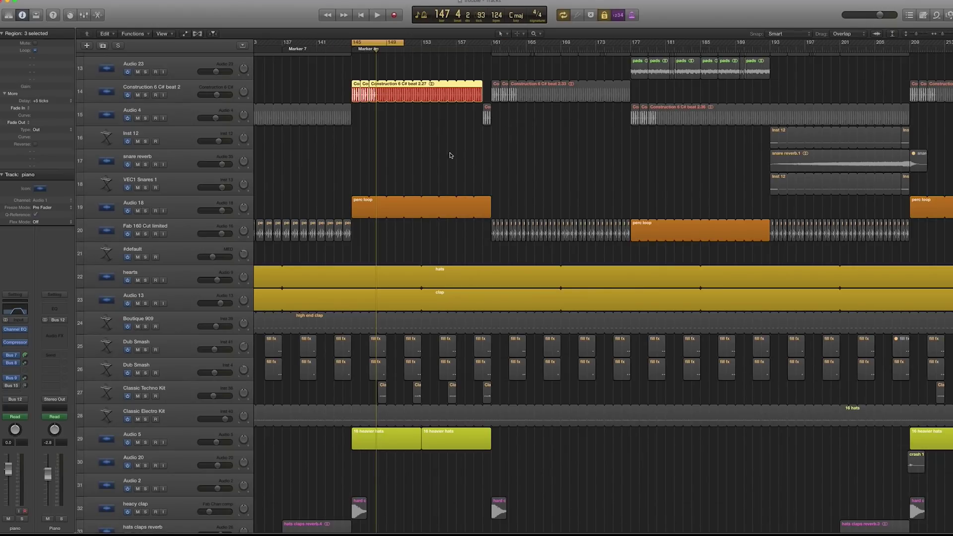
{"action": "key", "text": "z"}
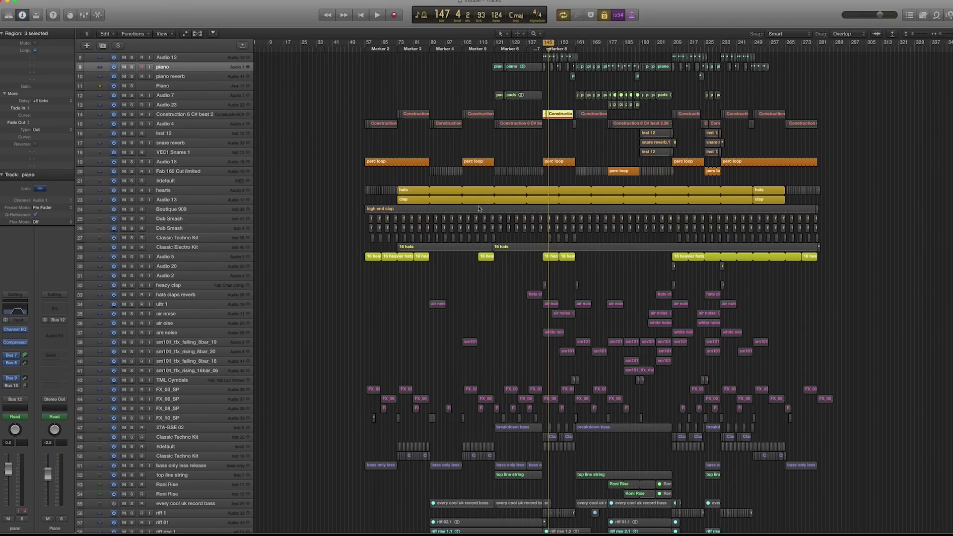
- Select all the percussion, clap and hat regions on tracks 19 to 30 and play them in solo
{"action": "key", "text": "super+a"}
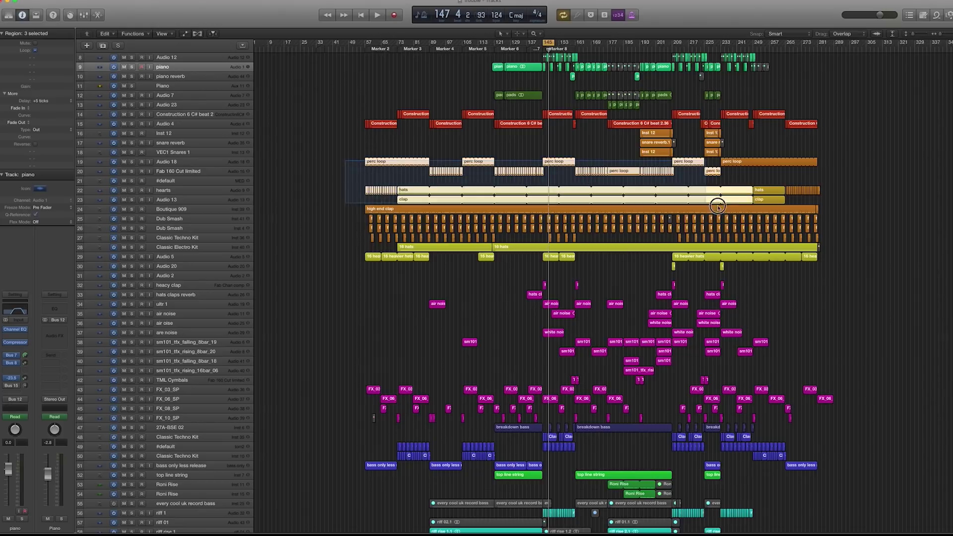
{"action": "key", "text": "ctrl+s"}
{"action": "key", "text": "space"}
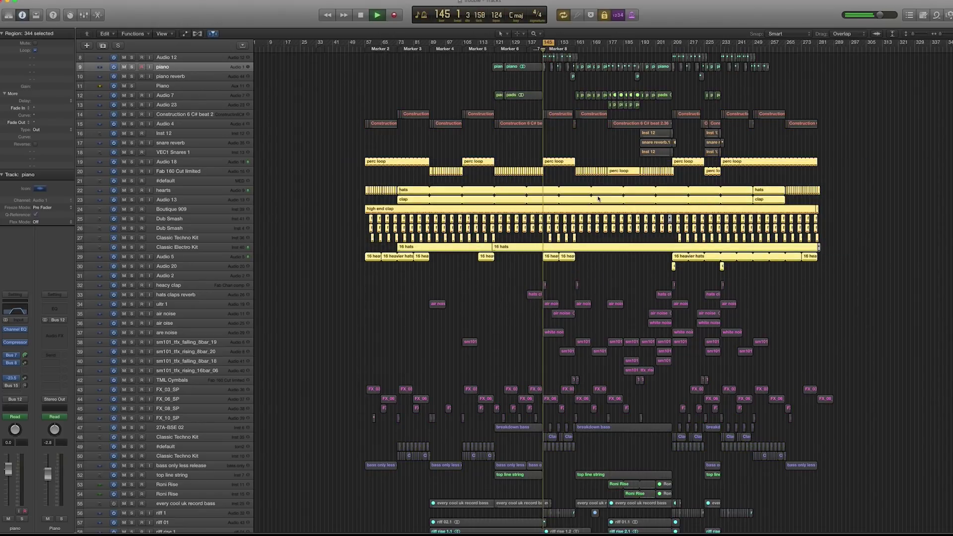
{"action": "left_click_drag", "start_coordinate": [467, 166], "coordinate": [690, 213]}
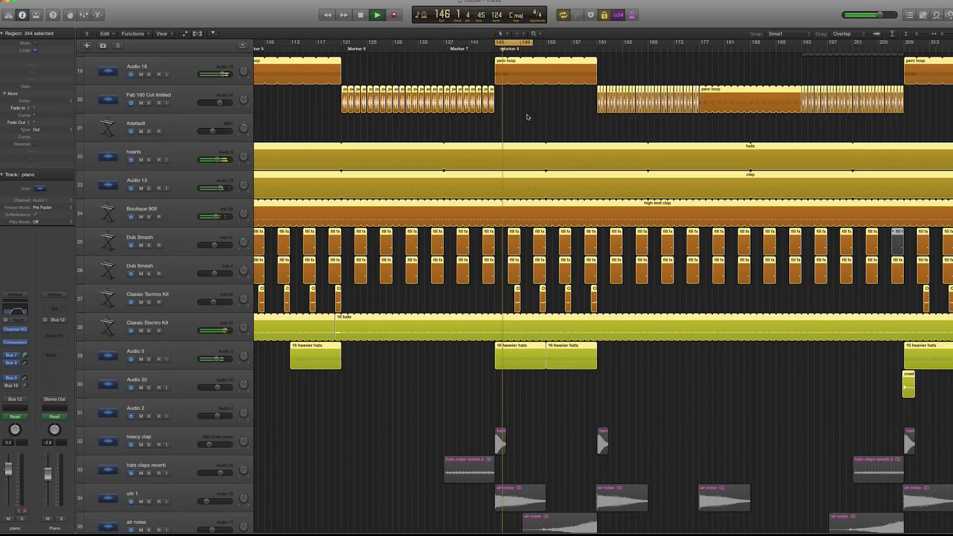
- Play only the perc loop region at bar 145 on the Audio 18 track and inspect it up close
{"action": "left_click", "coordinate": [527, 114]}
{"action": "left_click", "coordinate": [546, 67]}
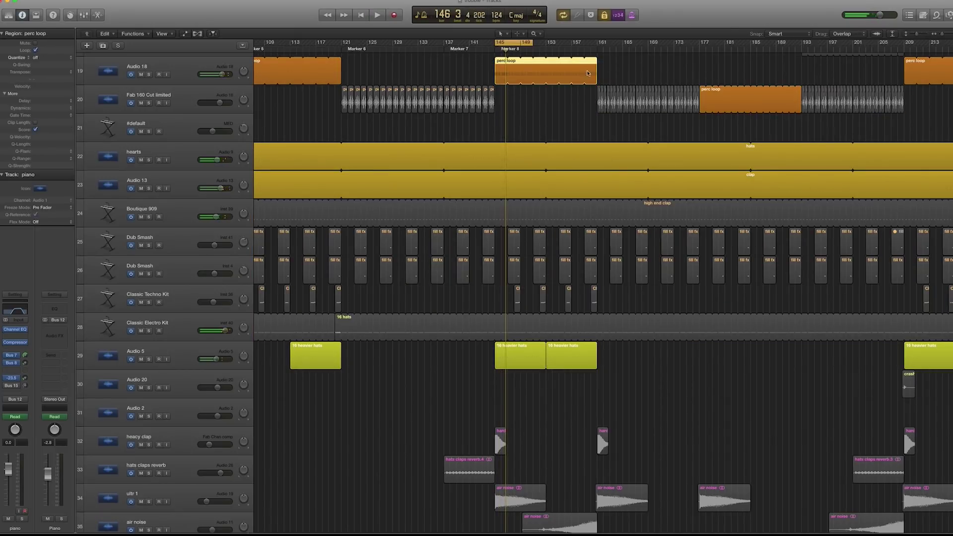
{"action": "key", "text": "z"}
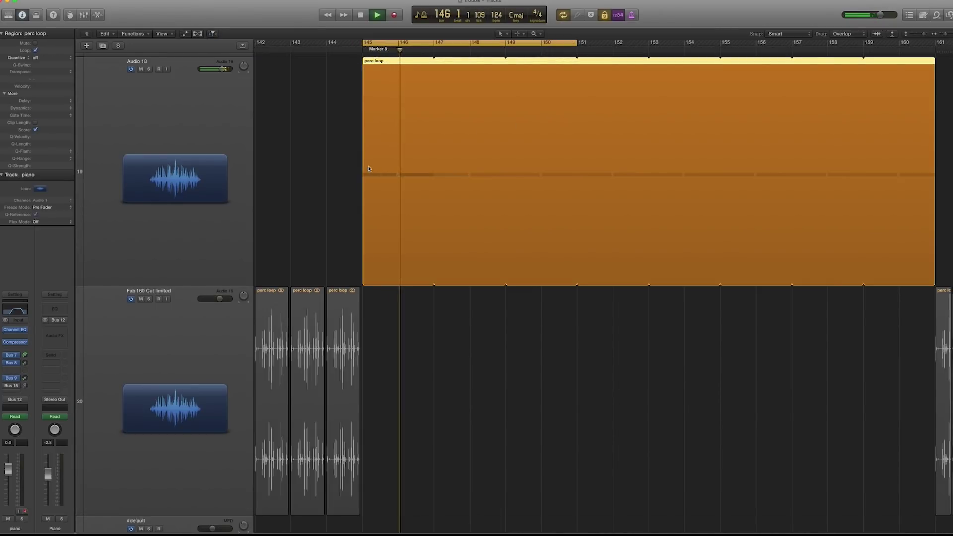
{"action": "key", "text": "z"}
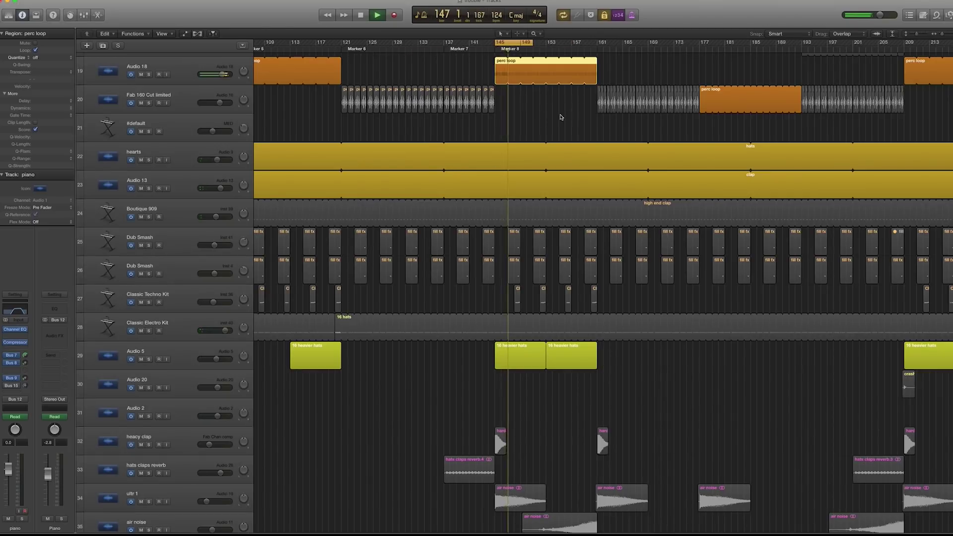
{"action": "key", "text": "z"}
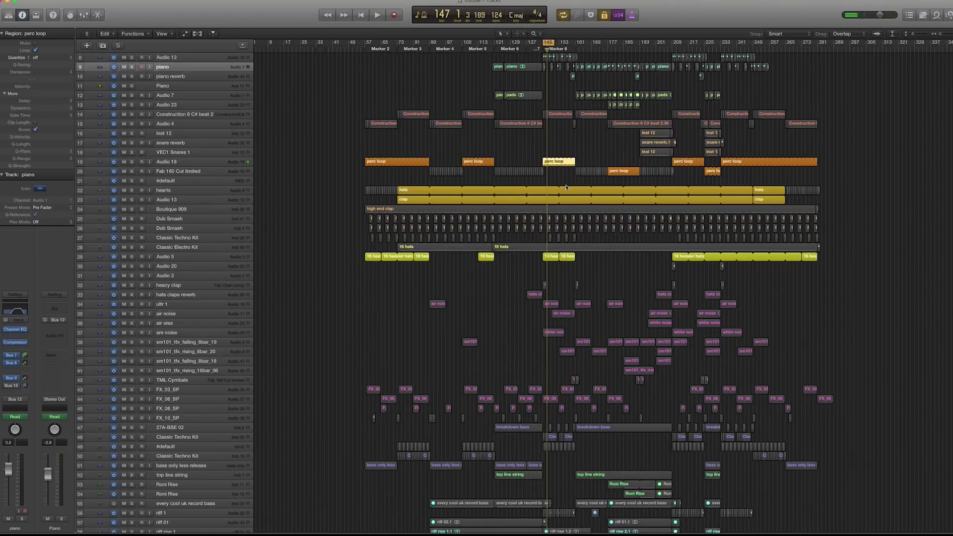
- Play the long hats region in solo, followed by the clap region layered with the high end clap region
{"action": "left_click", "coordinate": [415, 194]}
{"action": "key", "text": "space"}
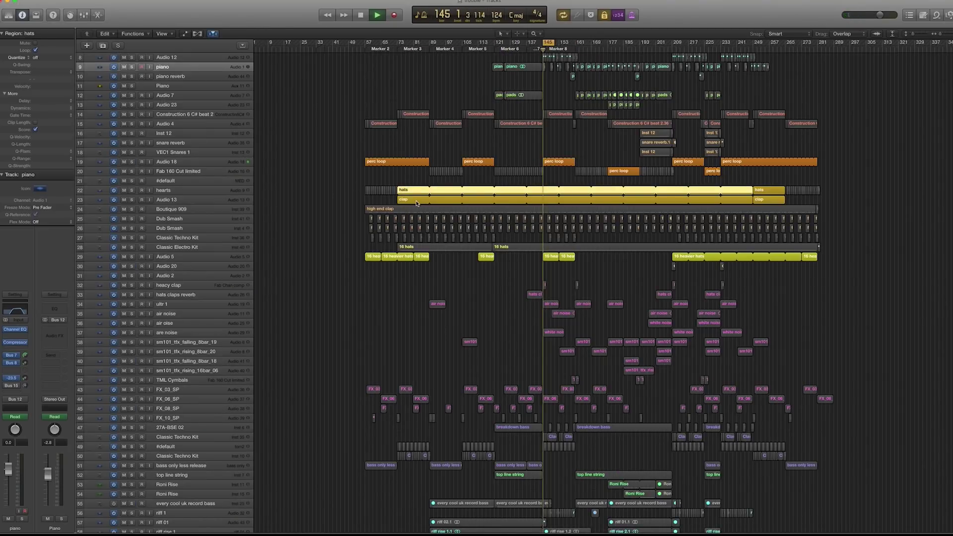
{"action": "left_click", "coordinate": [414, 203]}
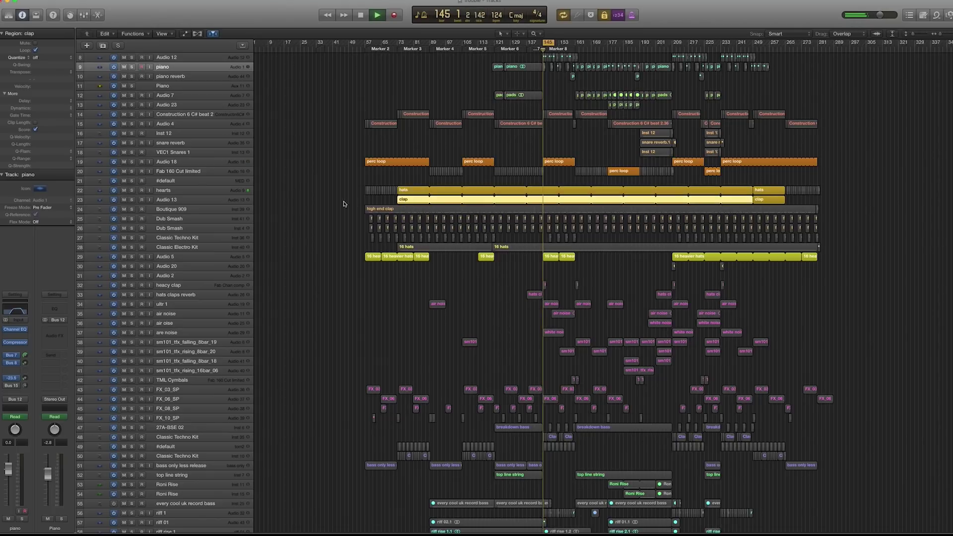
{"action": "left_click", "coordinate": [456, 208], "text": "shift"}
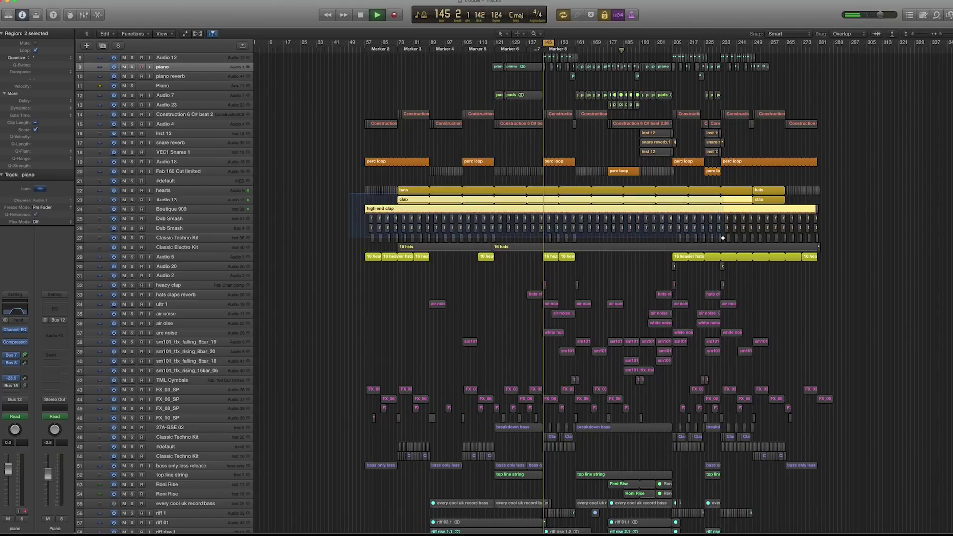
{"action": "key", "text": "z"}
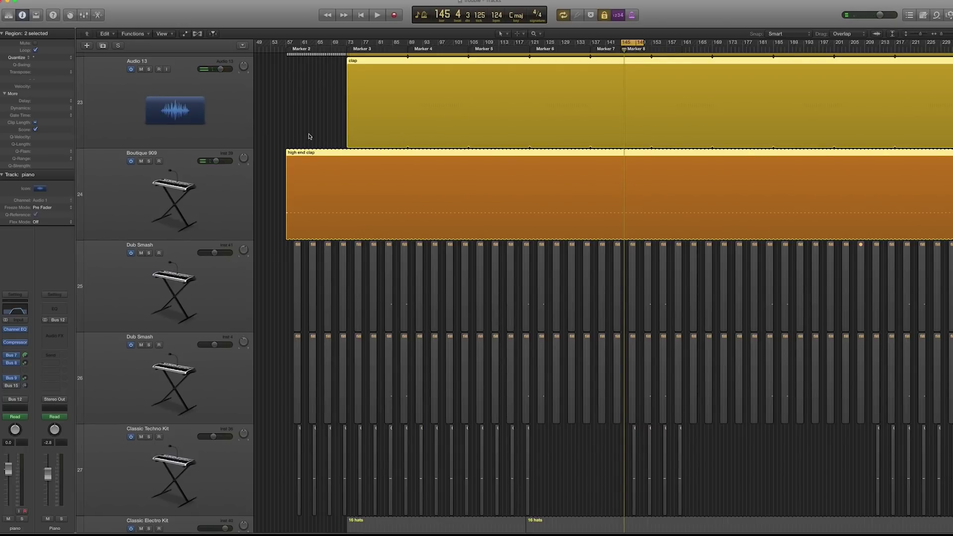
{"action": "key", "text": "z"}
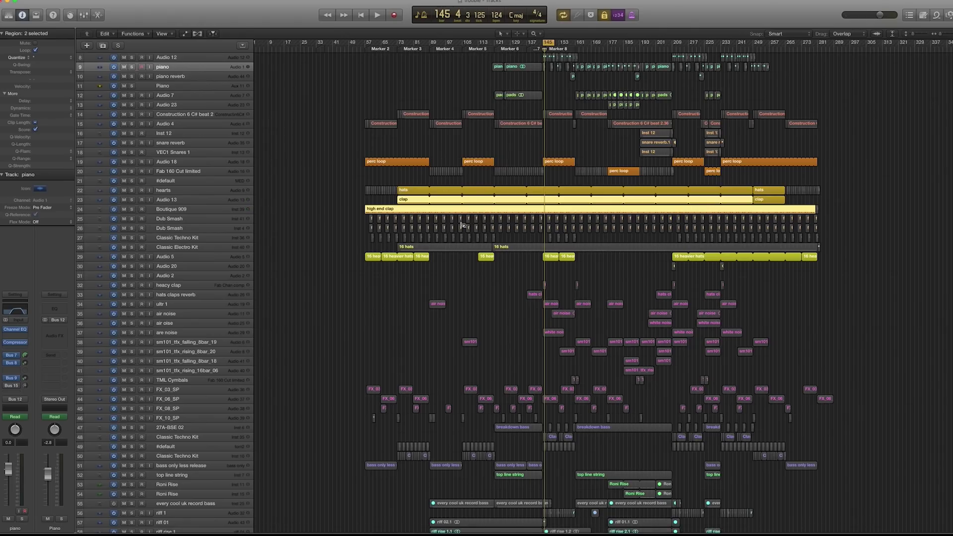
- Solo all the fill regions on the two Dub Smash tracks and Classic Techno Kit track 27, looping bars 148 to 150
{"action": "left_click_drag", "start_coordinate": [358, 224], "coordinate": [826, 239]}
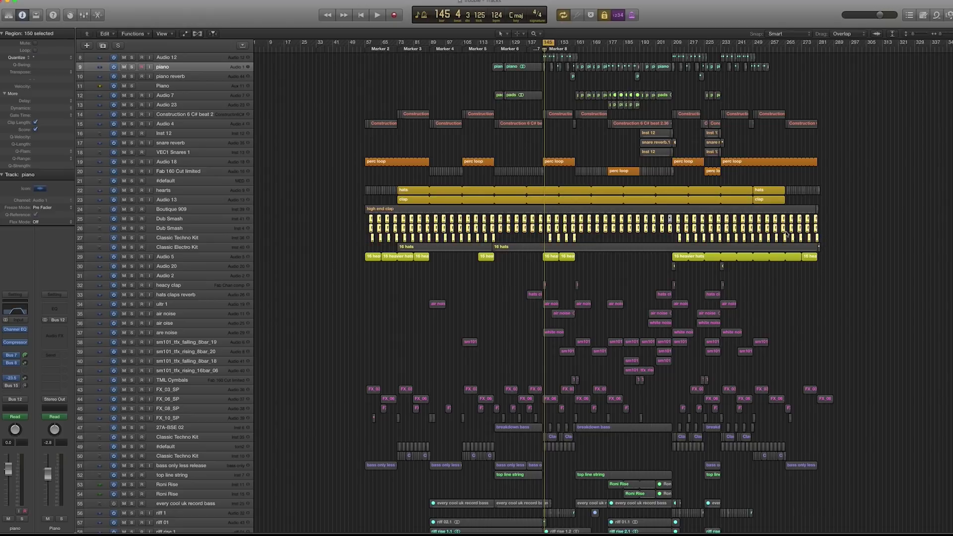
{"action": "key", "text": "space"}
{"action": "key", "text": "z"}
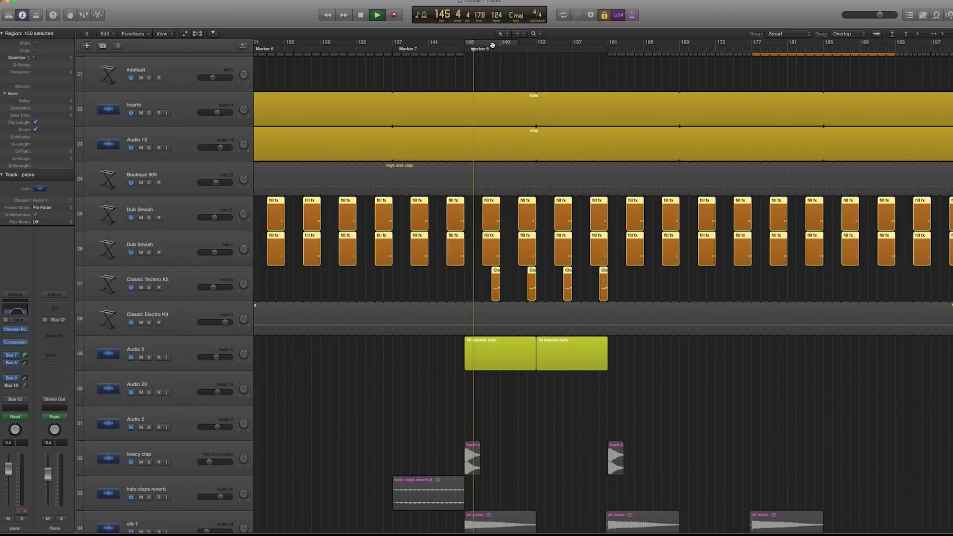
{"action": "key", "text": "z"}
{"action": "left_click_drag", "start_coordinate": [390, 43], "coordinate": [508, 42]}
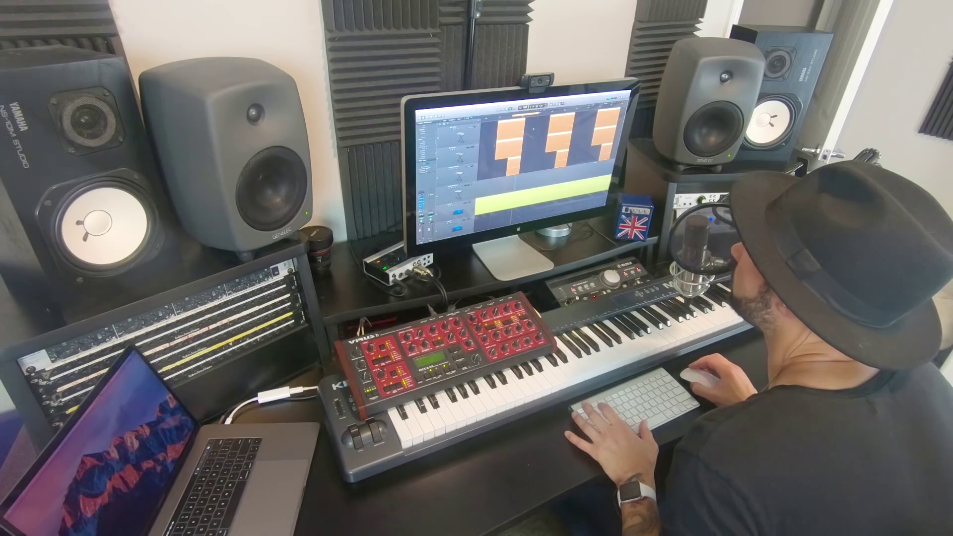
- Play the 16 hats region in solo together with the two 16 heavier hats regions starting at bar 145
{"action": "key", "text": "z"}
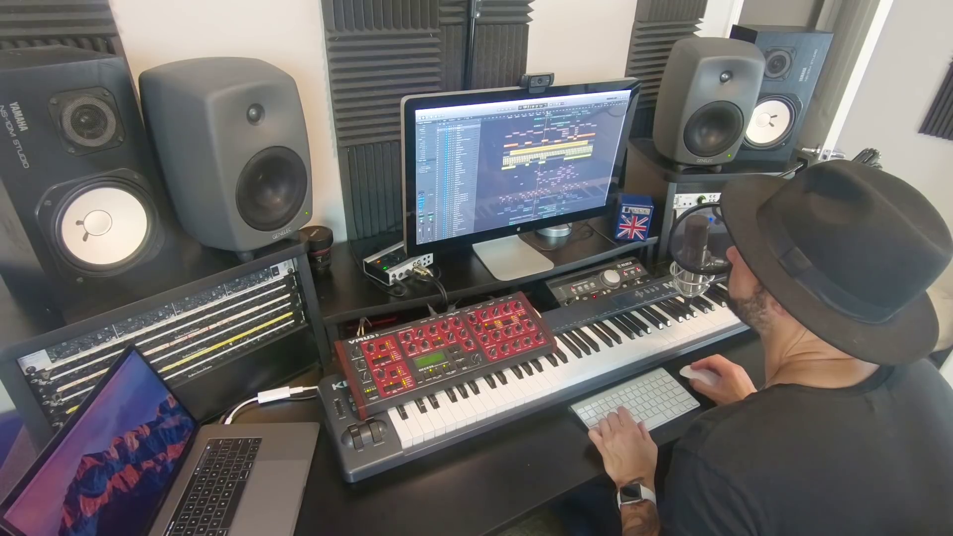
{"action": "key", "text": "z"}
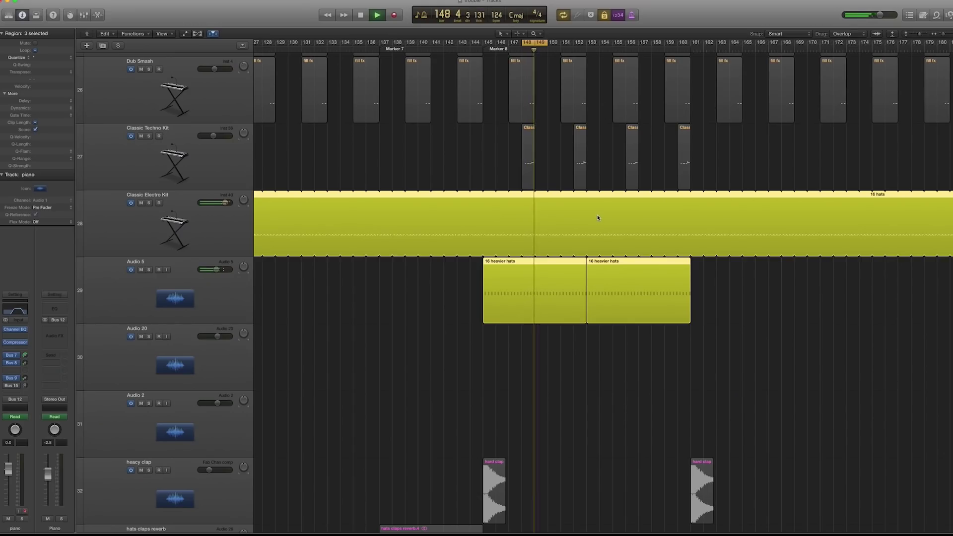
{"action": "key", "text": "space"}
- Play all the beat and percussion regions together in solo, from the Construction 6 C# beat 2 track down to Audio 5
{"action": "key", "text": "z"}
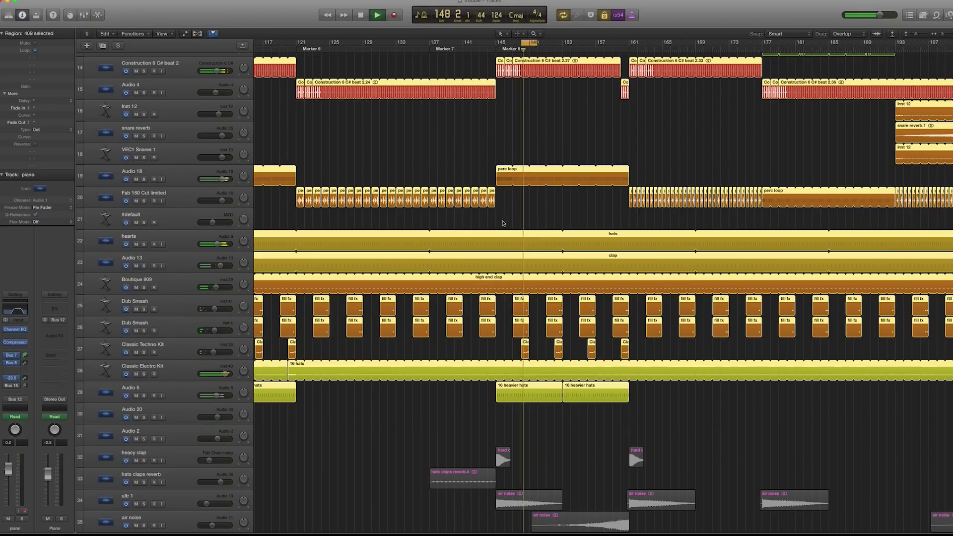
{"action": "left_click_drag", "start_coordinate": [463, 132], "coordinate": [580, 245]}
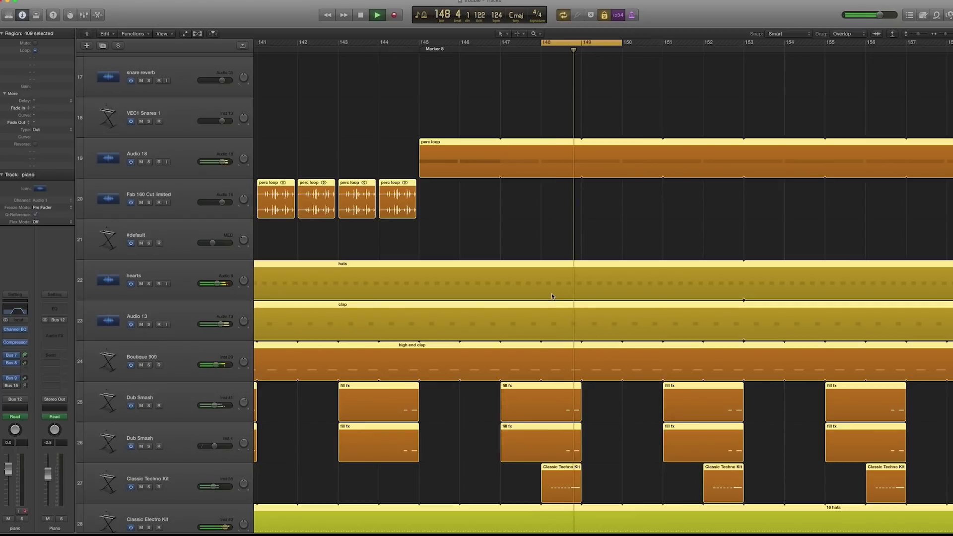
{"action": "left_click", "coordinate": [581, 244], "text": "ctrl+alt"}
{"action": "key", "text": "space"}
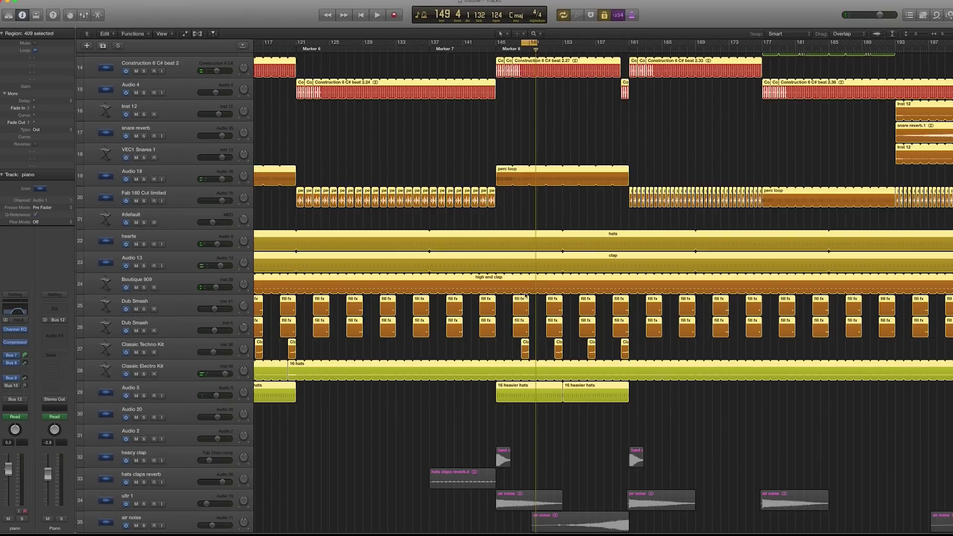
{"action": "key", "text": "space"}
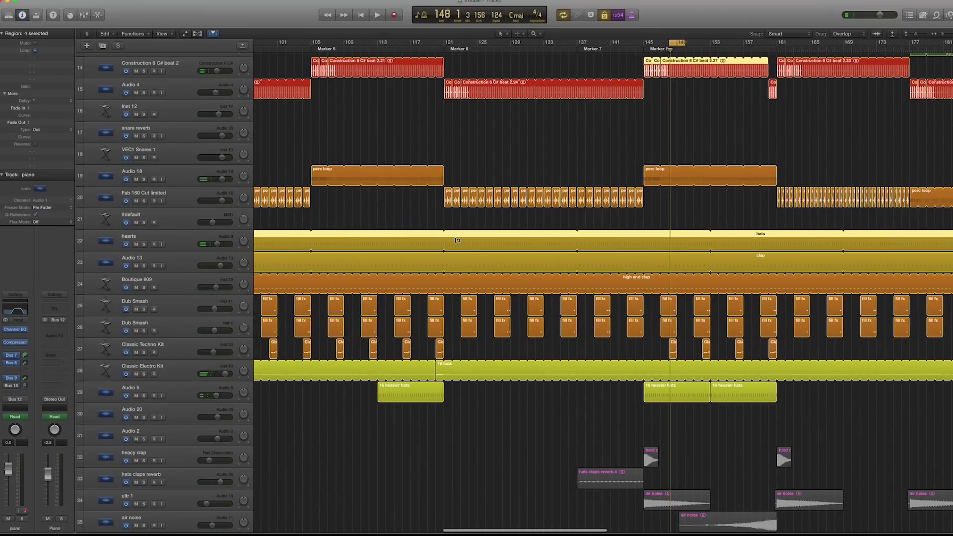
- Play the Construction 6 C# beat regions at bar 145 in solo together with the long hats region
{"action": "key", "text": "ctrl+s"}
{"action": "key", "text": "space"}
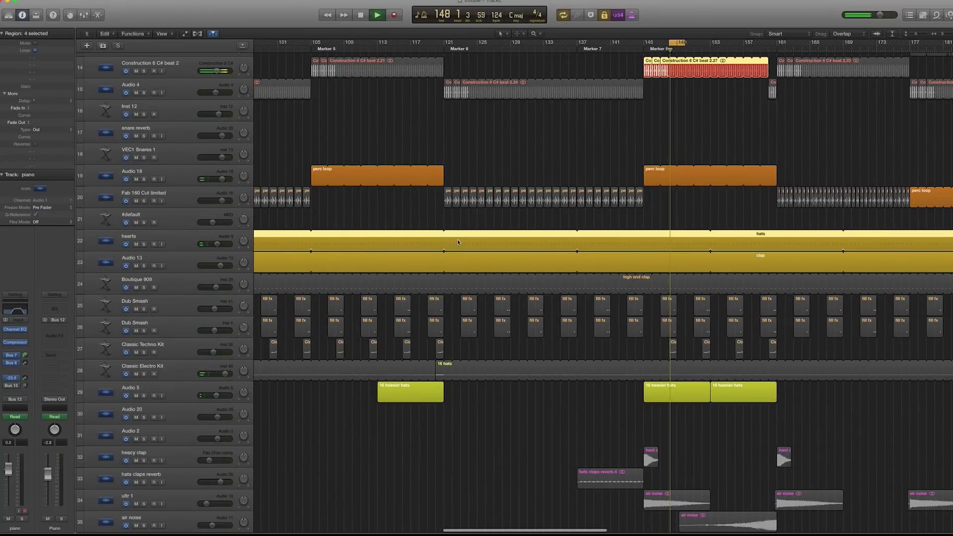
{"action": "scroll", "coordinate": [414, 315], "scroll_direction": "left", "scroll_amount": 3}
{"action": "scroll", "coordinate": [415, 315], "scroll_direction": "left", "scroll_amount": 3}
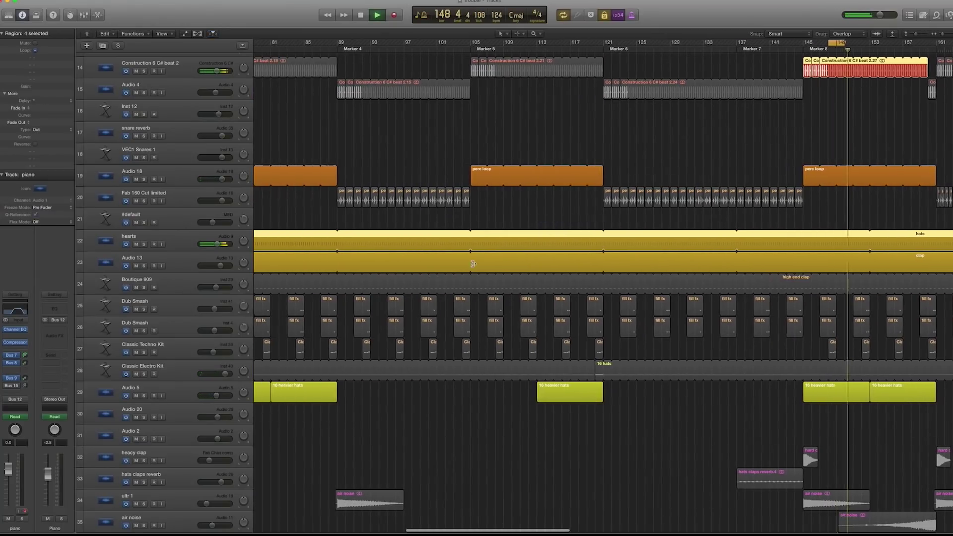
{"action": "key", "text": "z"}
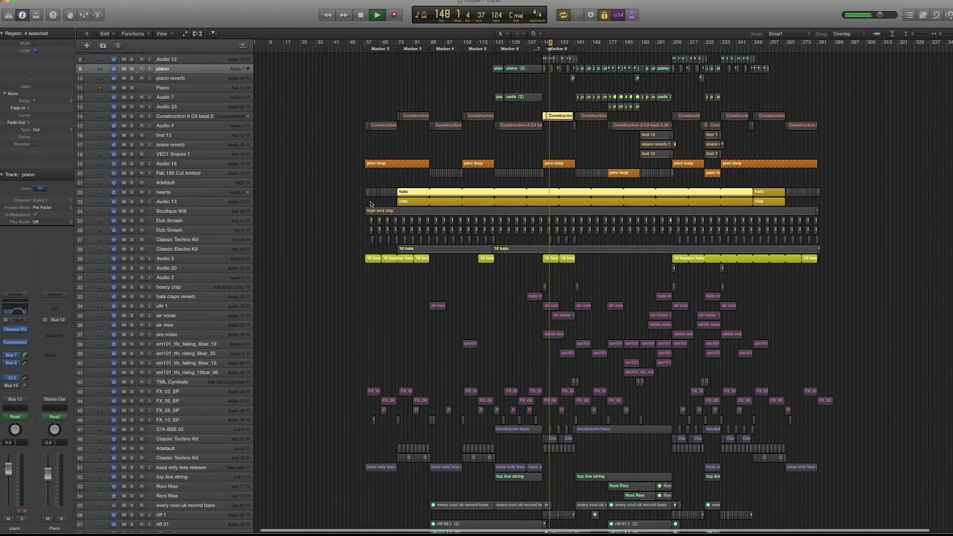
- Add the clap and high end clap regions to the soloed beat and hats playback, and end the solo
{"action": "left_click", "coordinate": [425, 211], "text": "shift"}
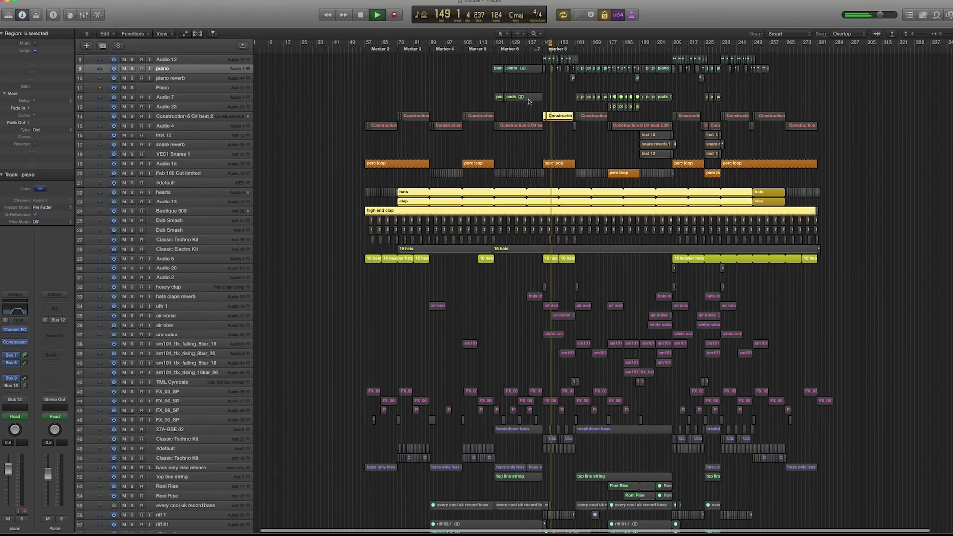
{"action": "key", "text": "z"}
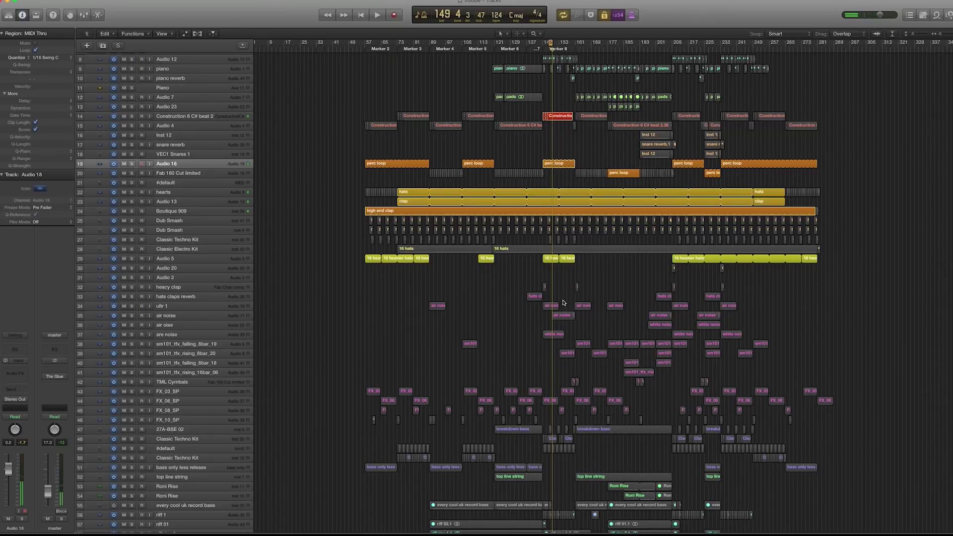
{"action": "scroll", "coordinate": [563, 302], "scroll_direction": "down", "scroll_amount": 3}
{"action": "key", "text": "ctrl+s"}
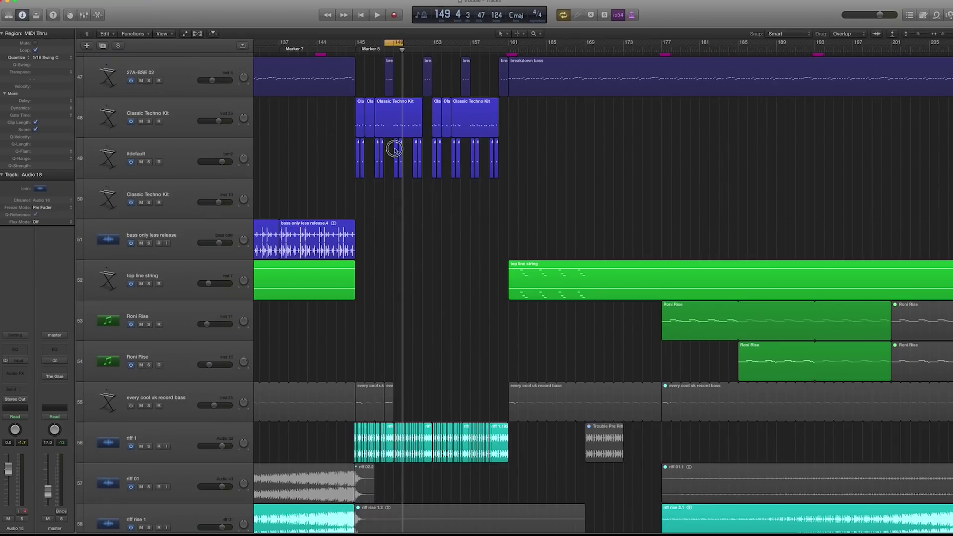
- Solo the Classic Techno Kit and #default regions on tracks 48 and 49 and loop them over bars 145 to 153
{"action": "left_click_drag", "start_coordinate": [320, 95], "coordinate": [553, 185]}
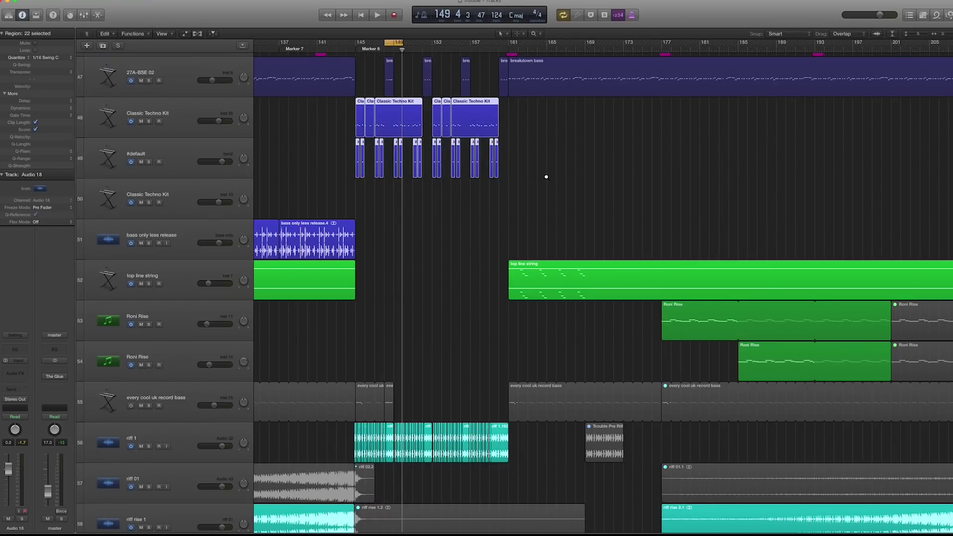
{"action": "key", "text": "ctrl+s"}
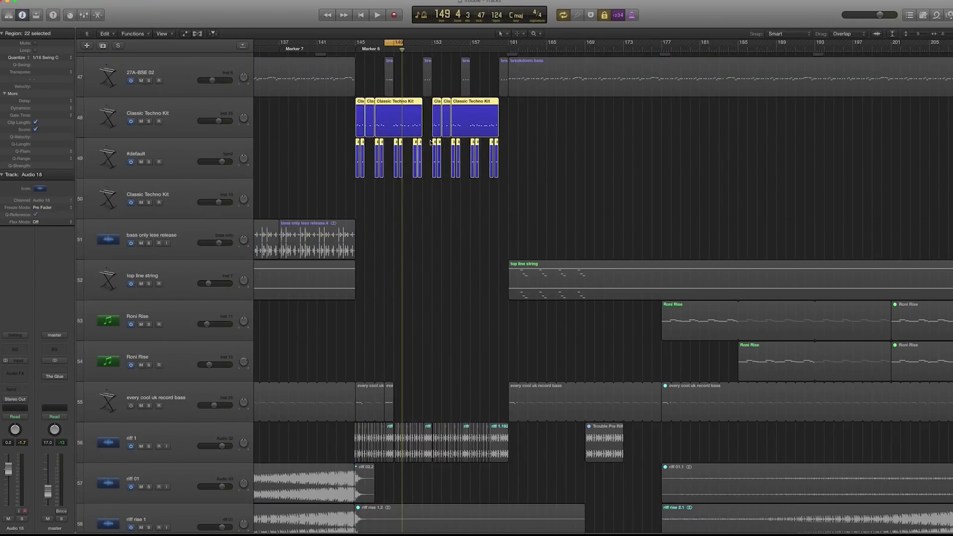
{"action": "left_click", "coordinate": [358, 45]}
{"action": "key", "text": "space"}
{"action": "key", "text": "z"}
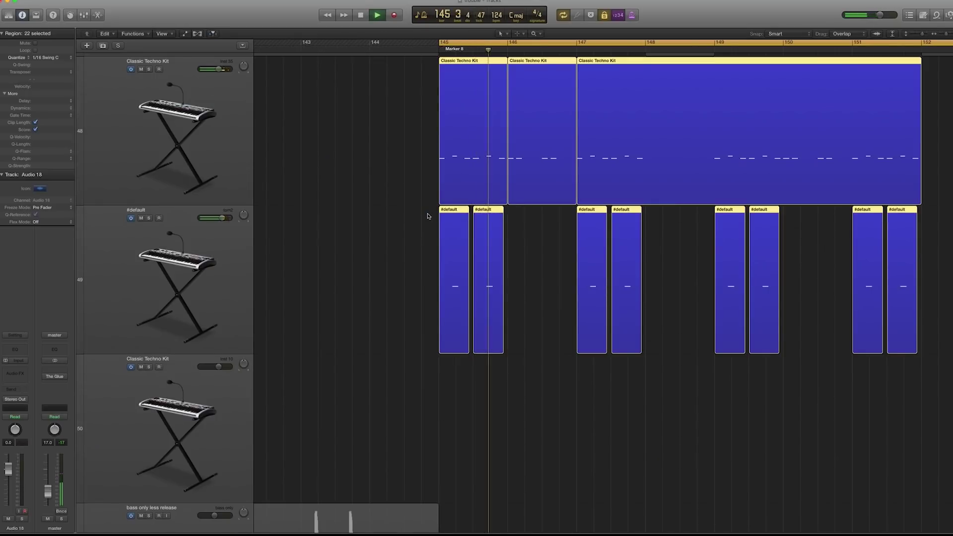
{"action": "key", "text": "z"}
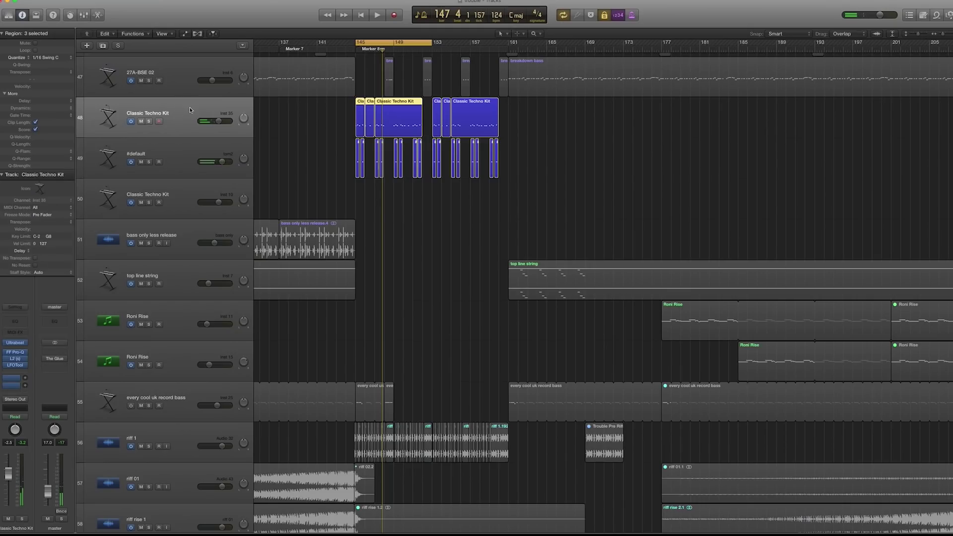
- Open the Ultrabeat instrument of Classic Techno Kit track 48 and audition its sound
{"action": "left_click", "coordinate": [16, 343]}
{"action": "left_click_drag", "start_coordinate": [759, 120], "coordinate": [625, 115]}
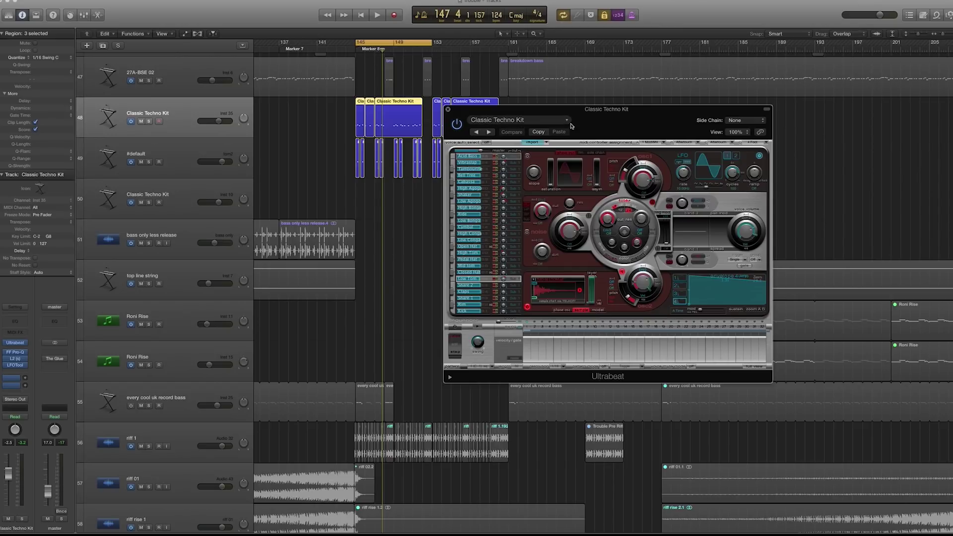
{"action": "key", "text": "space"}
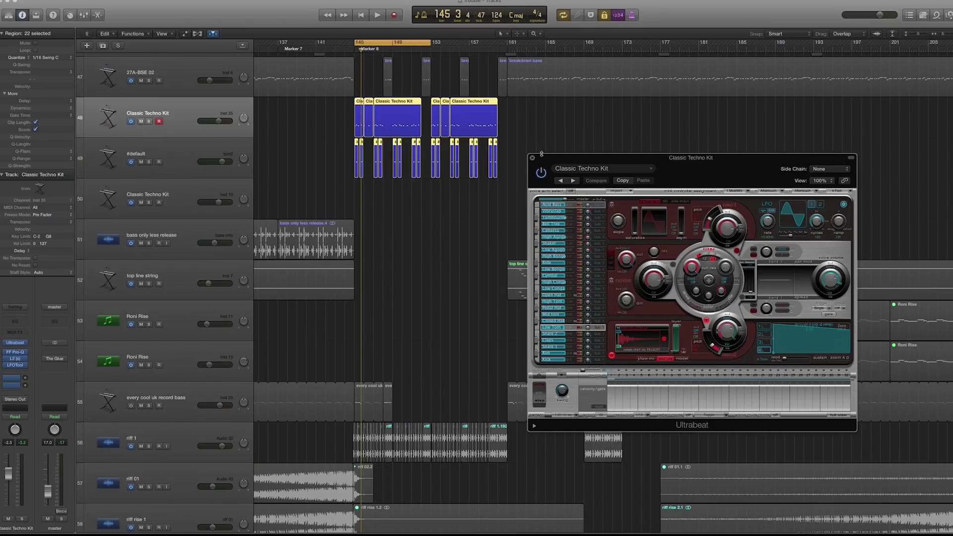
- Inspect the high cut in track 48's FF Pro-Q, toggle the EQ's bypass to compare, and close it
{"action": "scroll", "coordinate": [151, 247], "scroll_direction": "down", "scroll_amount": 1}
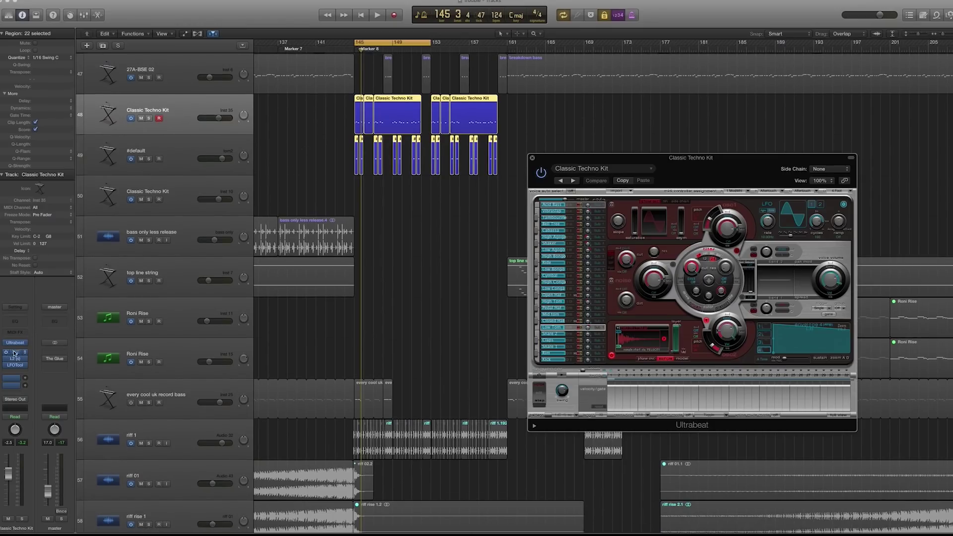
{"action": "left_click", "coordinate": [14, 353]}
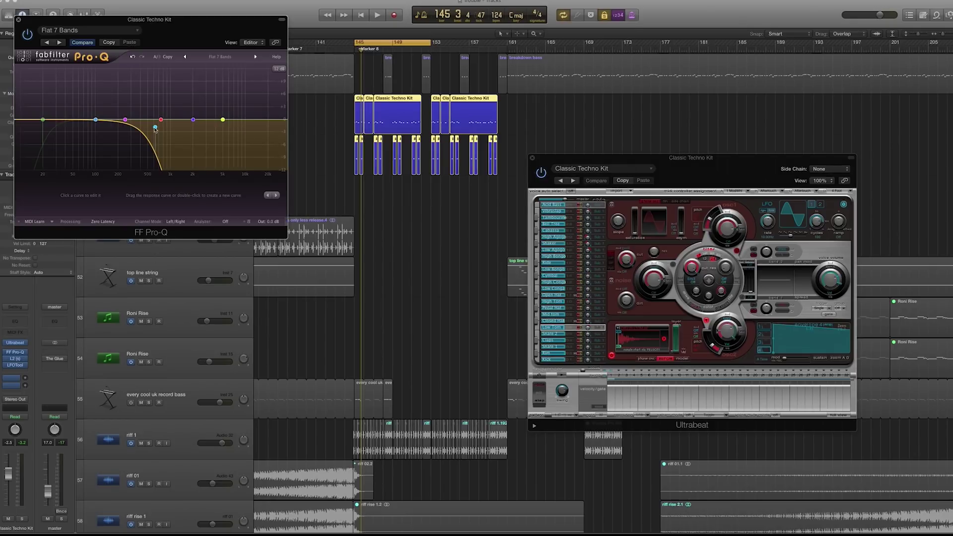
{"action": "mouse_move", "coordinate": [156, 129]}
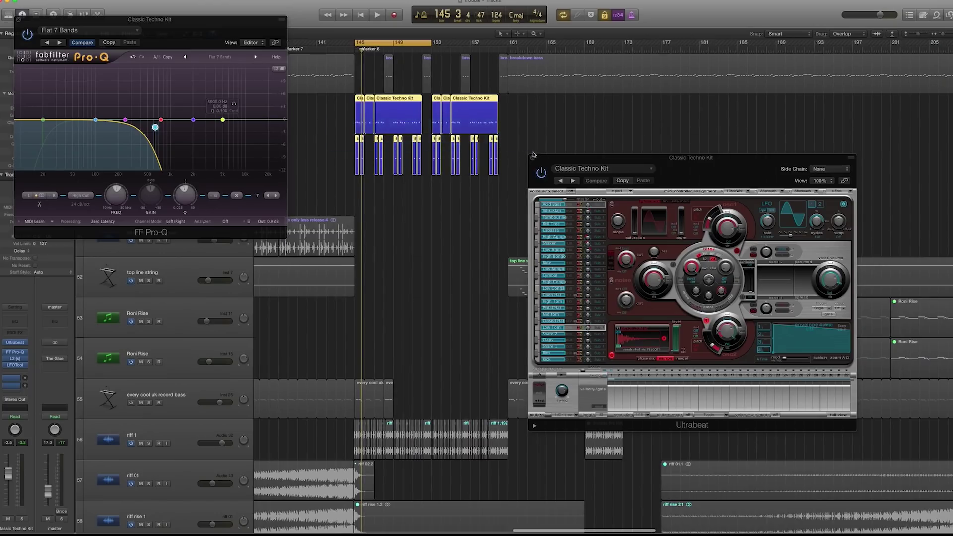
{"action": "left_click", "coordinate": [27, 35]}
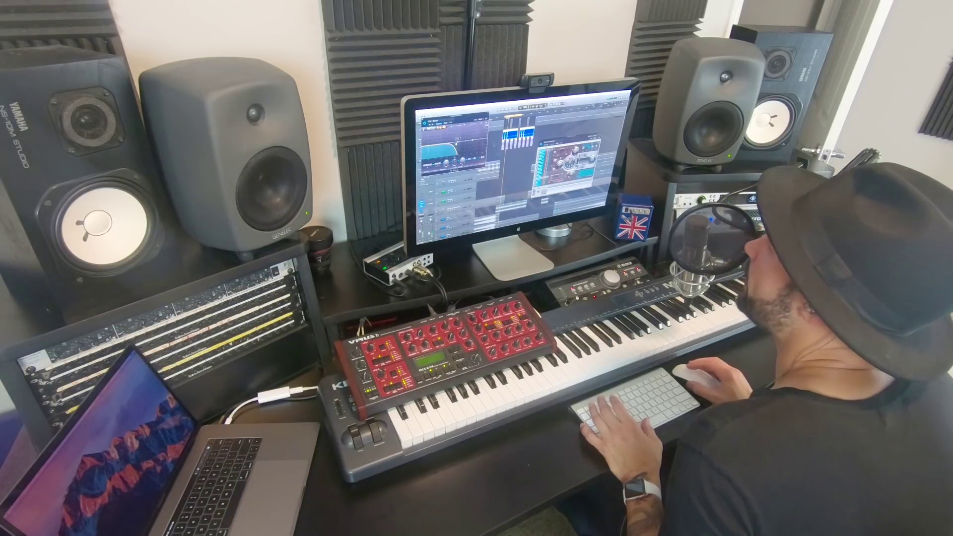
{"action": "key", "text": "super+w"}
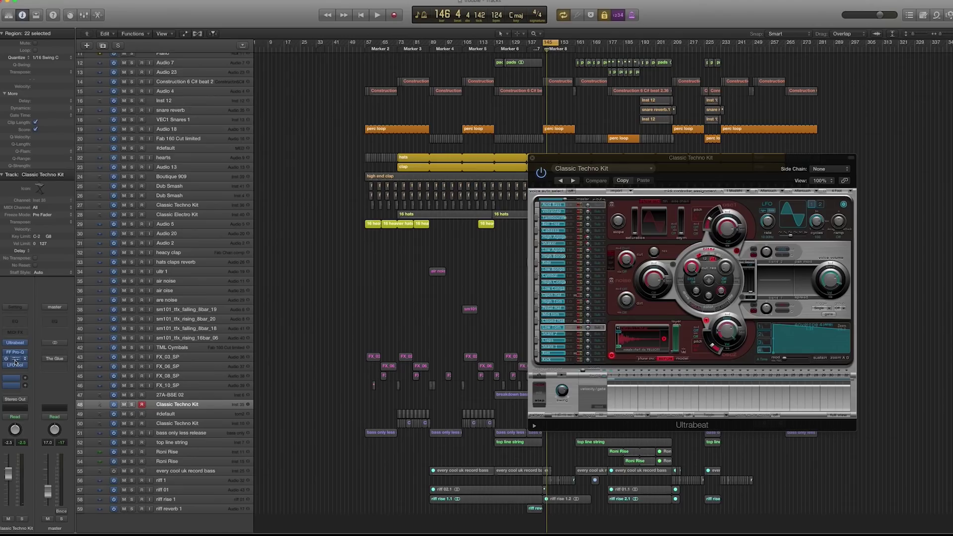
- Open the L2 limiter on track 48, clear the Ultrabeat window out of the way and play the loop to examine its attenuation
{"action": "left_click", "coordinate": [15, 359]}
{"action": "left_click_drag", "start_coordinate": [272, 53], "coordinate": [258, 74]}
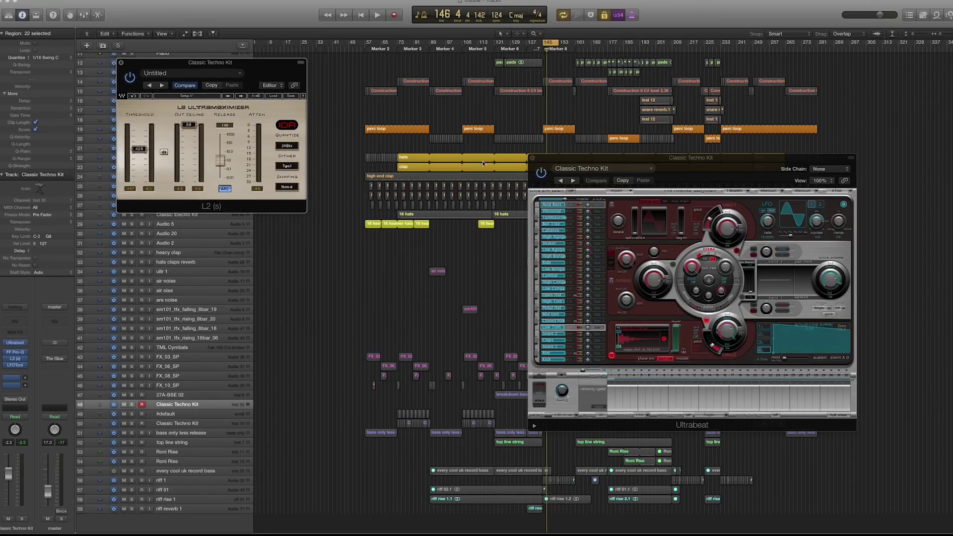
{"action": "left_click_drag", "start_coordinate": [555, 163], "coordinate": [765, 221]}
{"action": "key", "text": "space"}
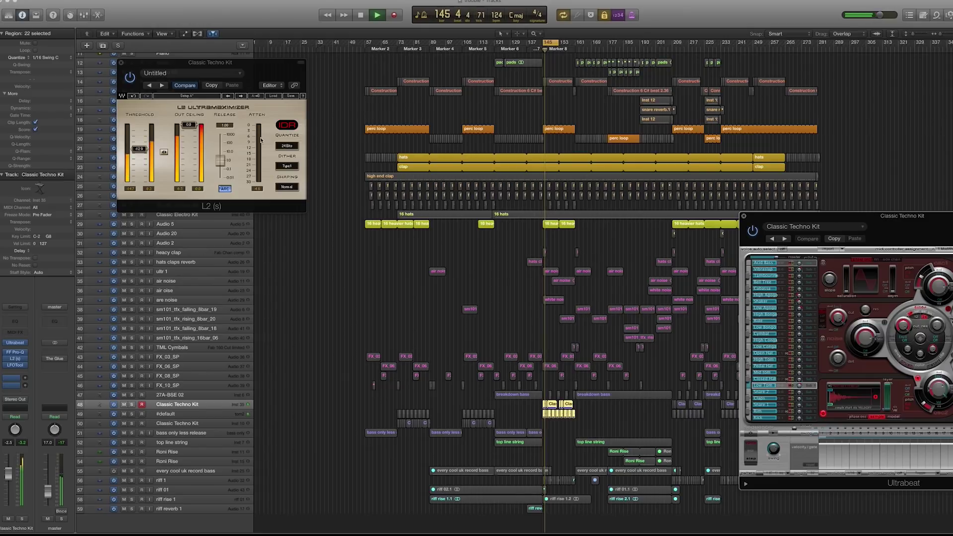
{"action": "left_click", "coordinate": [261, 193]}
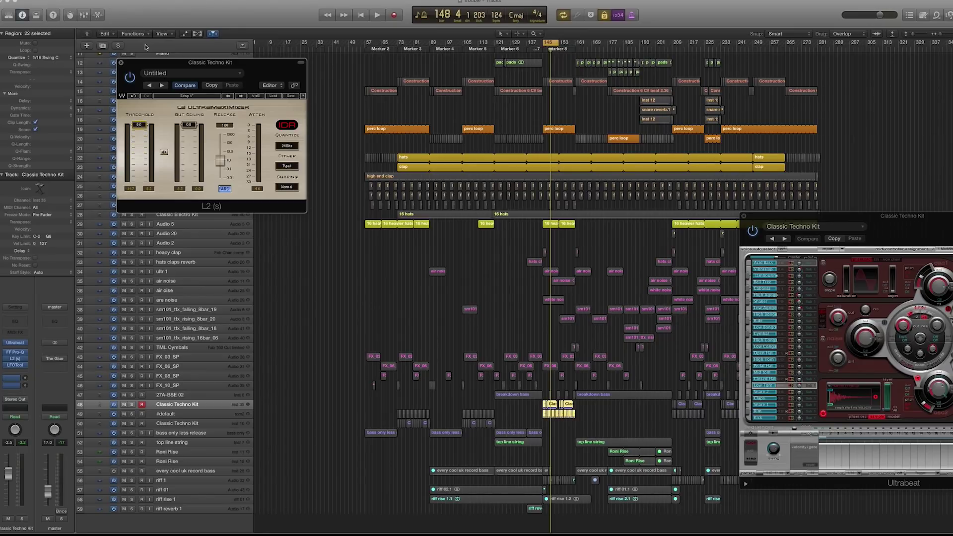
- Lower the L2 threshold from its maximum to about -12 while the soloed loop plays
{"action": "key", "text": "space"}
{"action": "left_click_drag", "start_coordinate": [139, 125], "coordinate": [139, 147]}
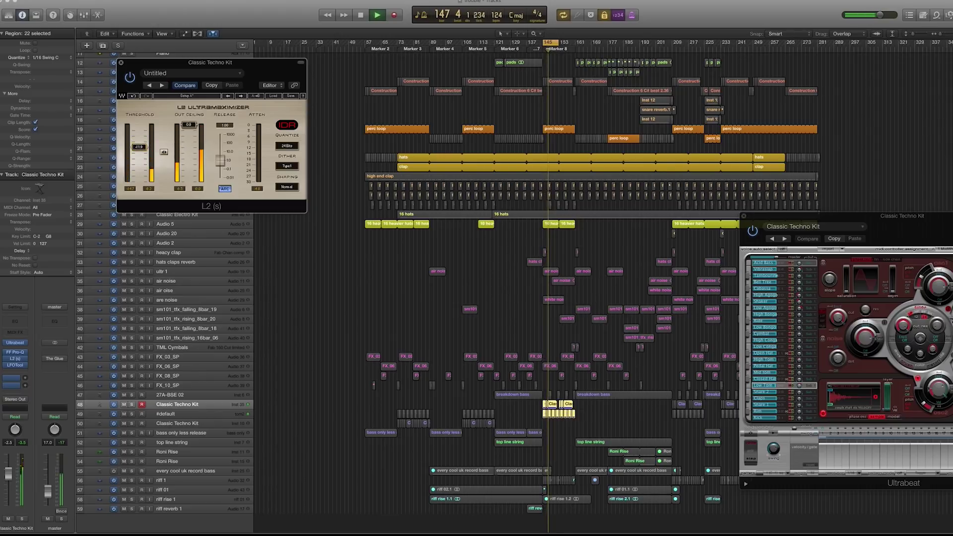
{"action": "key", "text": "space"}
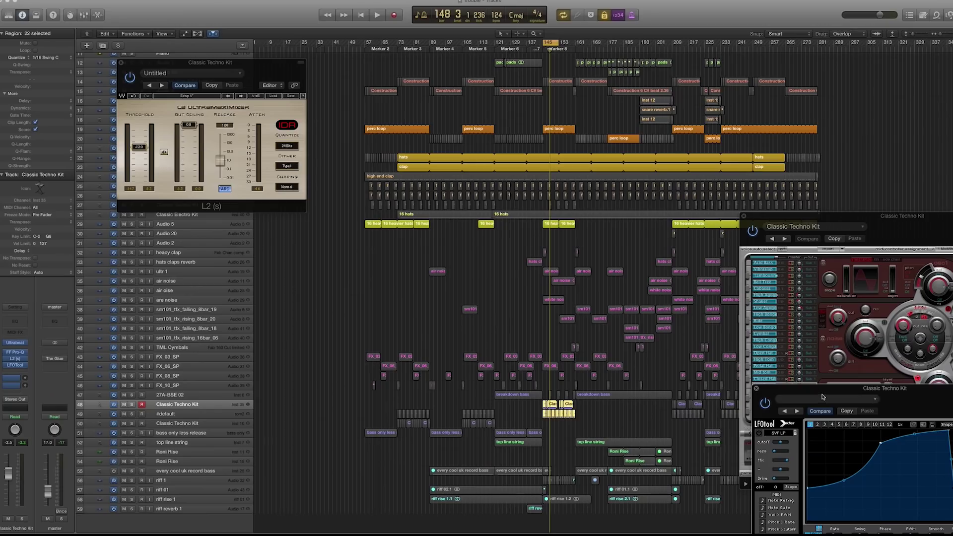
- Audition the loop with track 48's LFOTool curve in view and close the plug-in
{"action": "left_click_drag", "start_coordinate": [844, 386], "coordinate": [347, 222]}
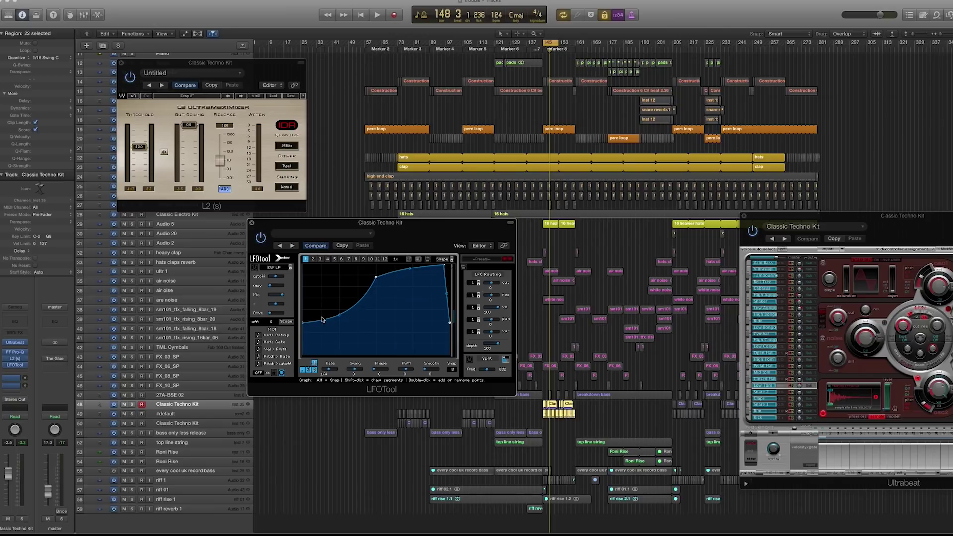
{"action": "key", "text": "space"}
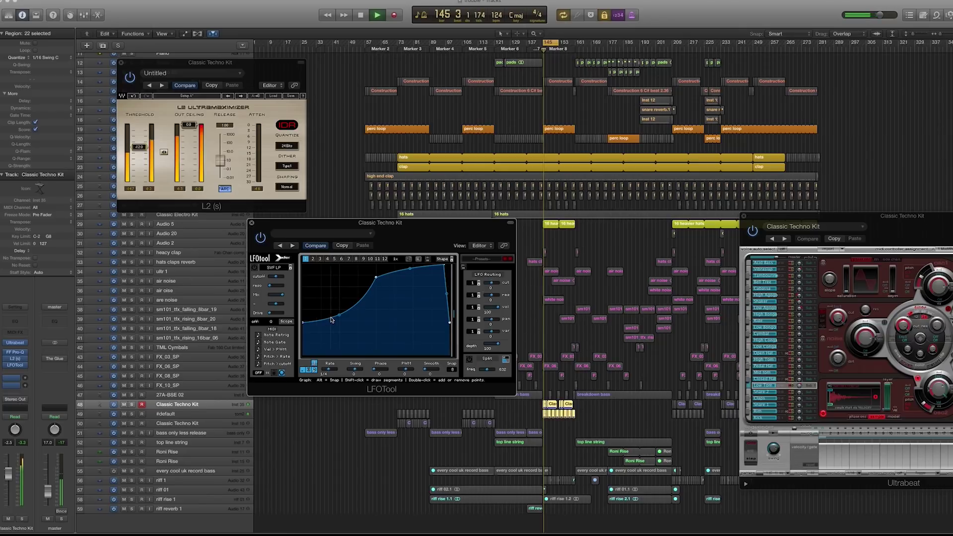
{"action": "key", "text": "space"}
{"action": "left_click", "coordinate": [252, 224]}
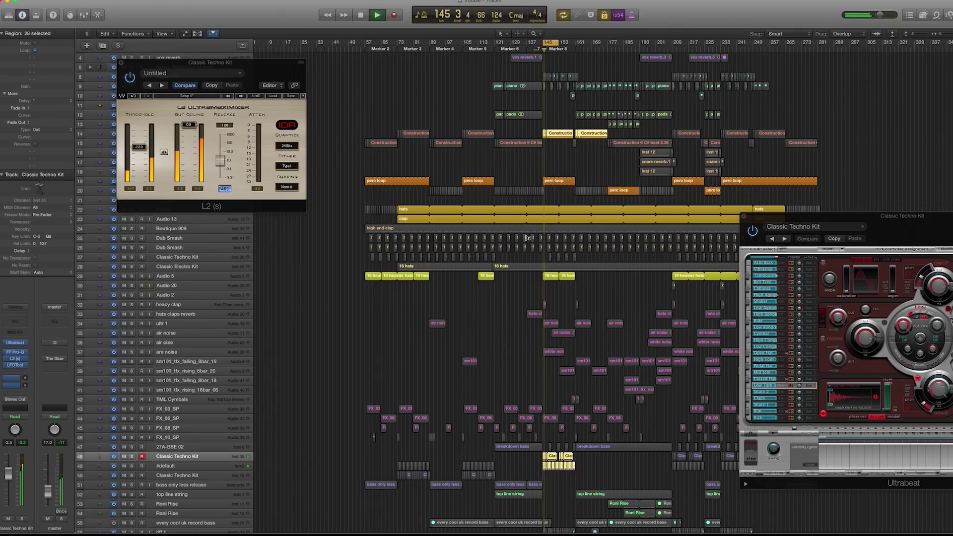
- Play the breakdown bass region at bar 121 in solo, together with the piano regions above it
{"action": "left_click_drag", "start_coordinate": [519, 164], "coordinate": [662, 524]}
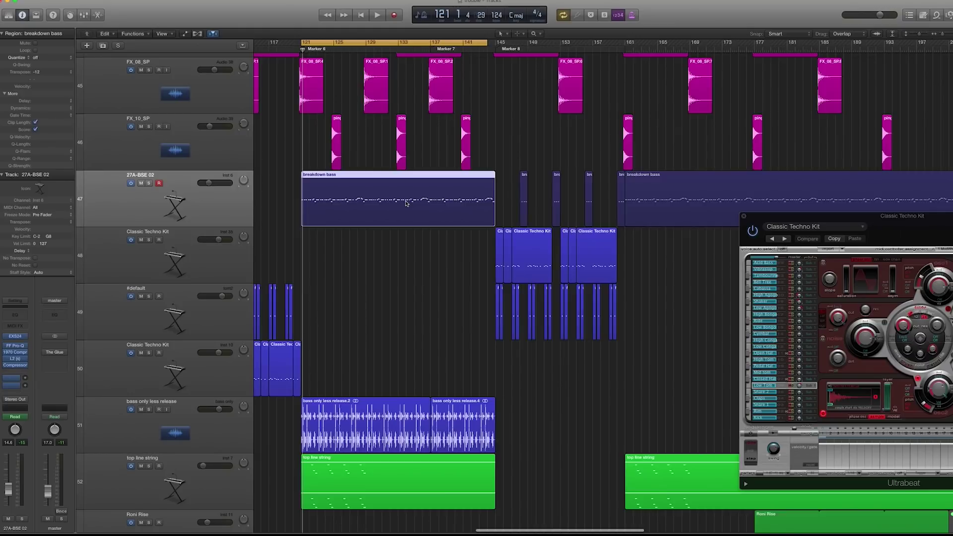
{"action": "key", "text": "s"}
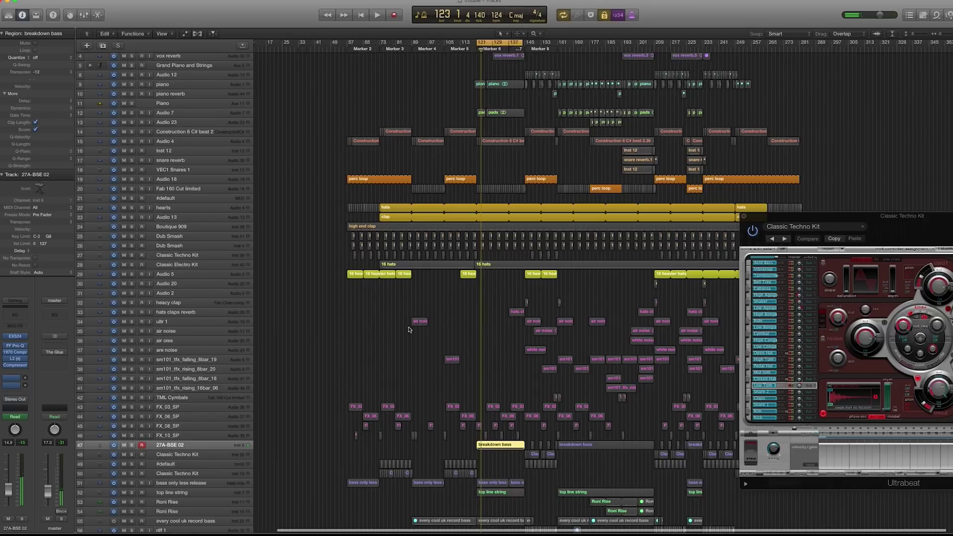
{"action": "scroll", "coordinate": [409, 329], "scroll_direction": "up", "scroll_amount": 2}
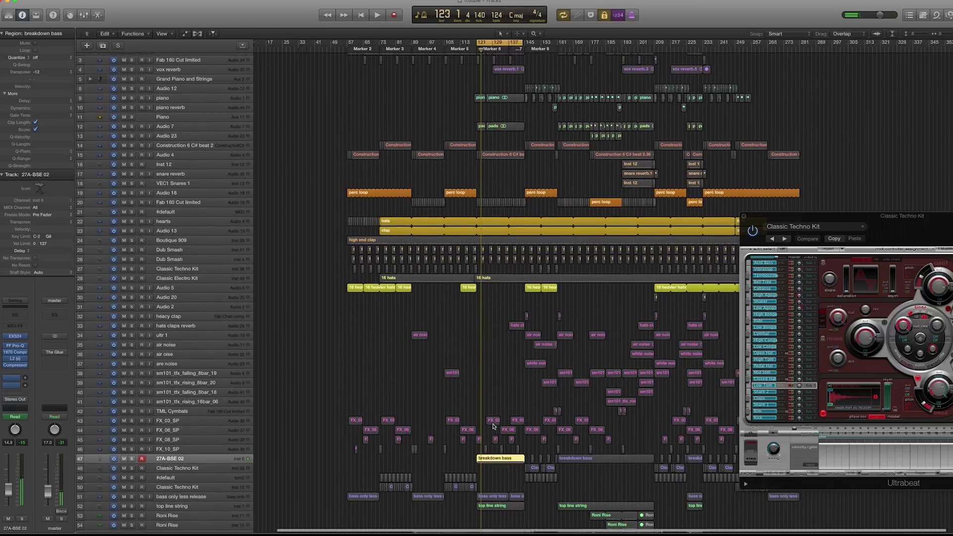
{"action": "left_click_drag", "start_coordinate": [499, 96], "coordinate": [512, 106]}
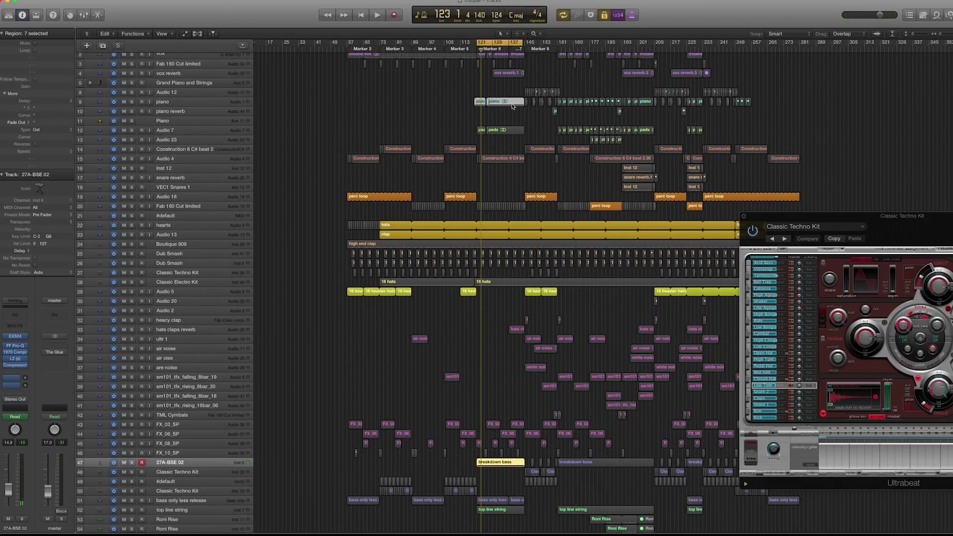
{"action": "key", "text": "shift+Return"}
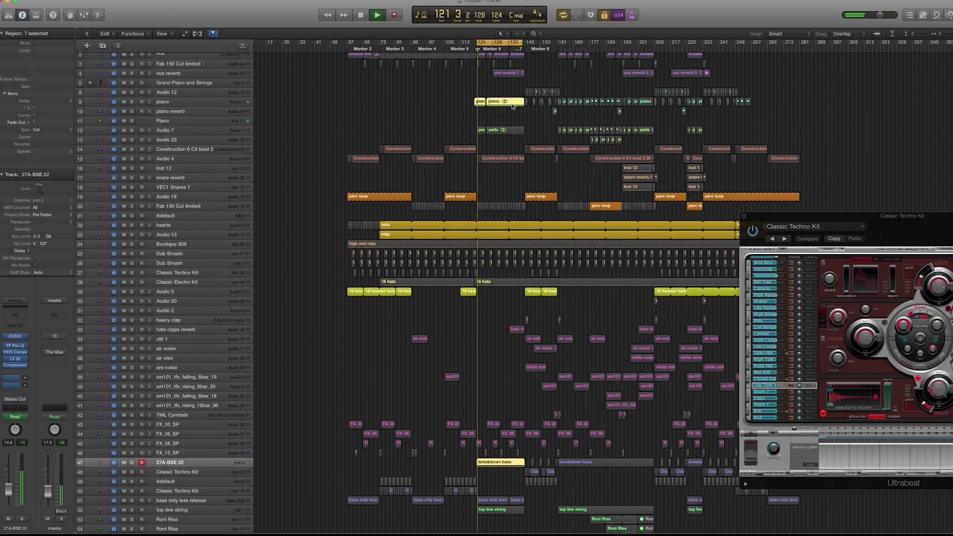
- End the solo and compare the full mix with the bar 121 breakdown bass region muted and unmuted
{"action": "key", "text": "ctrl+s"}
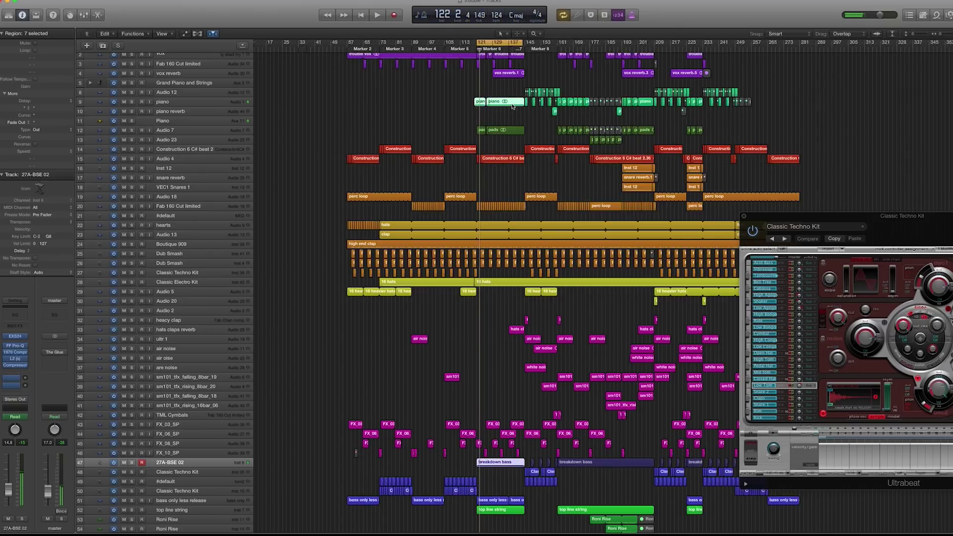
{"action": "left_click_drag", "start_coordinate": [434, 447], "coordinate": [542, 478]}
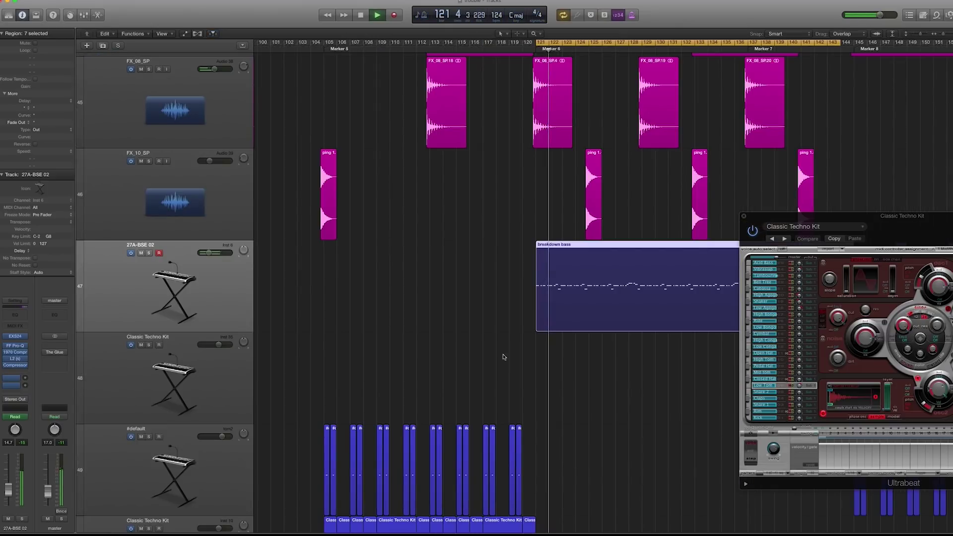
{"action": "scroll", "coordinate": [484, 335], "scroll_direction": "right", "scroll_amount": 4}
{"action": "left_click", "coordinate": [485, 336]}
{"action": "left_click", "coordinate": [518, 304]}
{"action": "key", "text": "ctrl+m"}
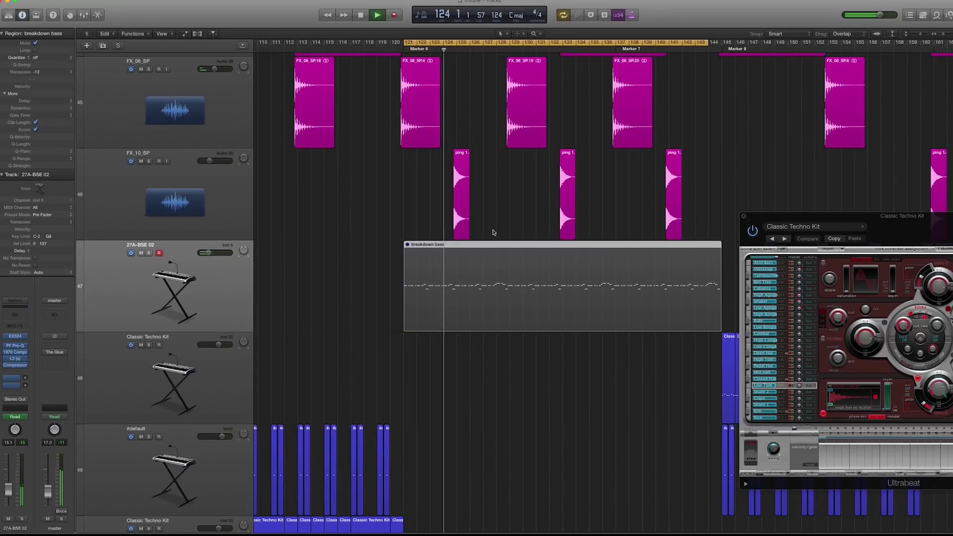
{"action": "key", "text": "ctrl+m"}
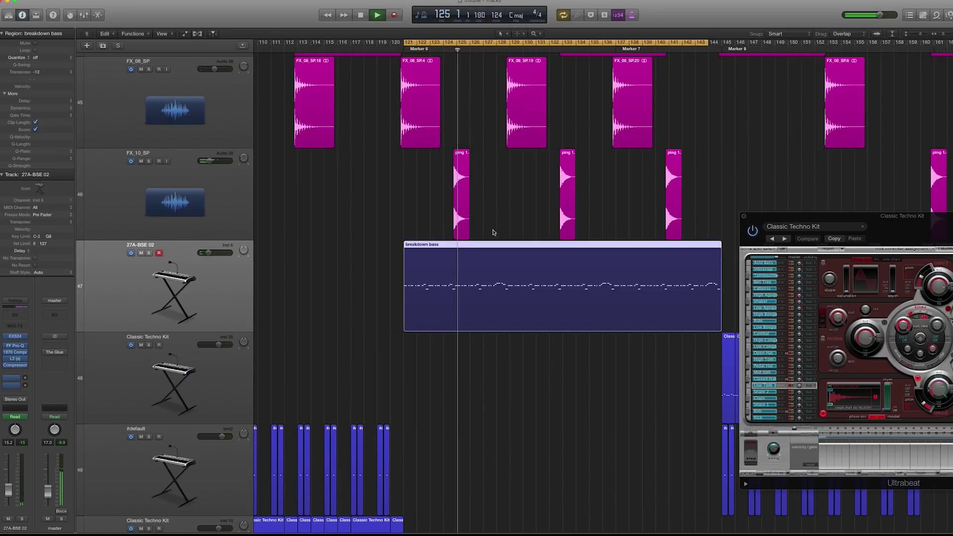
{"action": "key", "text": "z"}
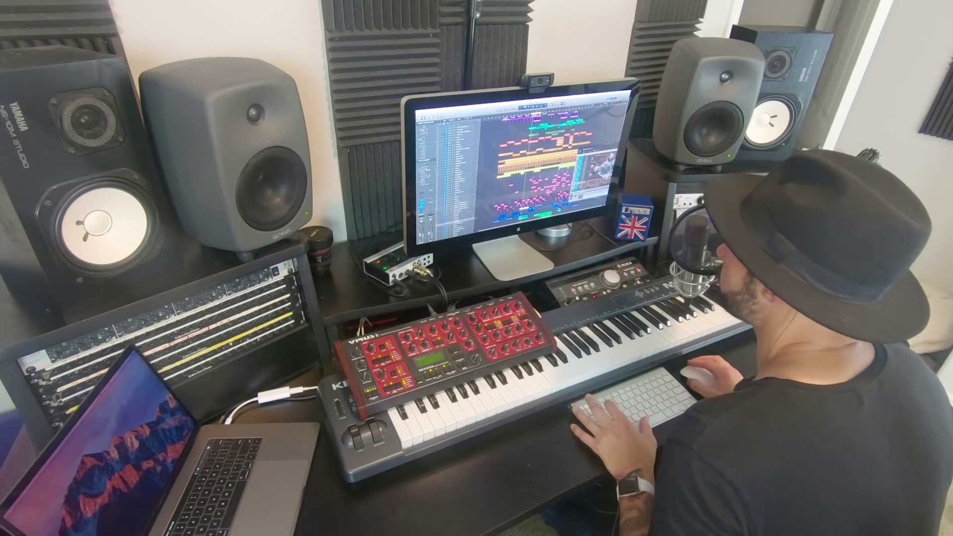
- Solo the chopped riff 1 regions on track 56 from bar 145 and play them with the loop starting at bar 150
{"action": "scroll", "coordinate": [536, 168], "scroll_direction": "down", "scroll_amount": 5}
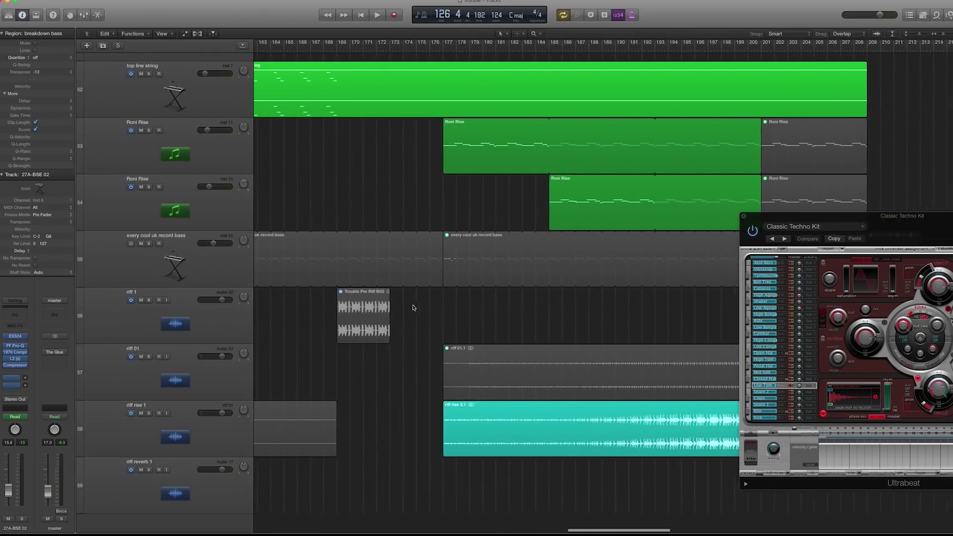
{"action": "scroll", "coordinate": [301, 61], "scroll_direction": "left", "scroll_amount": 10}
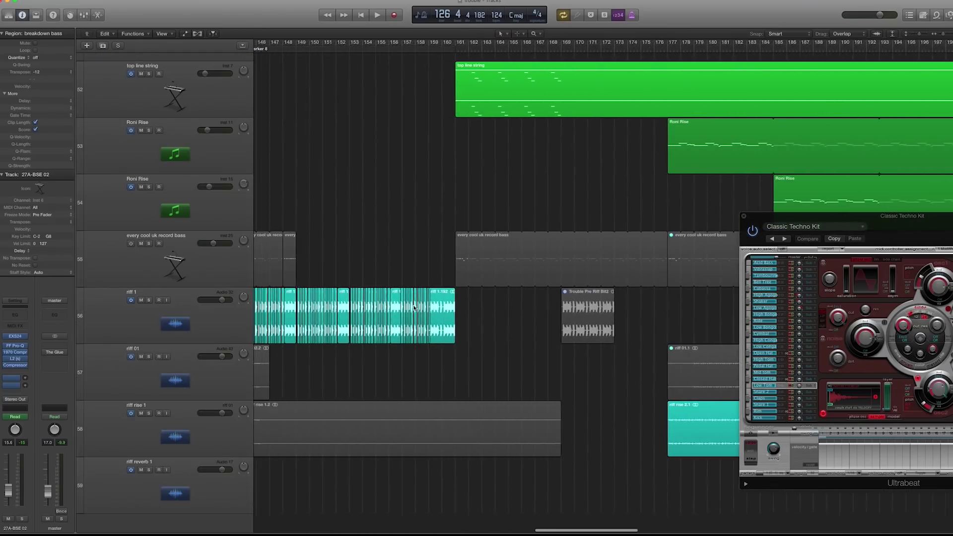
{"action": "left_click_drag", "start_coordinate": [329, 43], "coordinate": [472, 43]}
{"action": "left_click_drag", "start_coordinate": [426, 256], "coordinate": [263, 323]}
{"action": "key", "text": "ctrl+s"}
{"action": "key", "text": "space"}
{"action": "left_click", "coordinate": [357, 266], "text": "ctrl+alt"}
{"action": "left_click_drag", "start_coordinate": [466, 439], "coordinate": [574, 506]}
{"action": "key", "text": "space"}
{"action": "left_click_drag", "start_coordinate": [539, 293], "coordinate": [699, 349]}
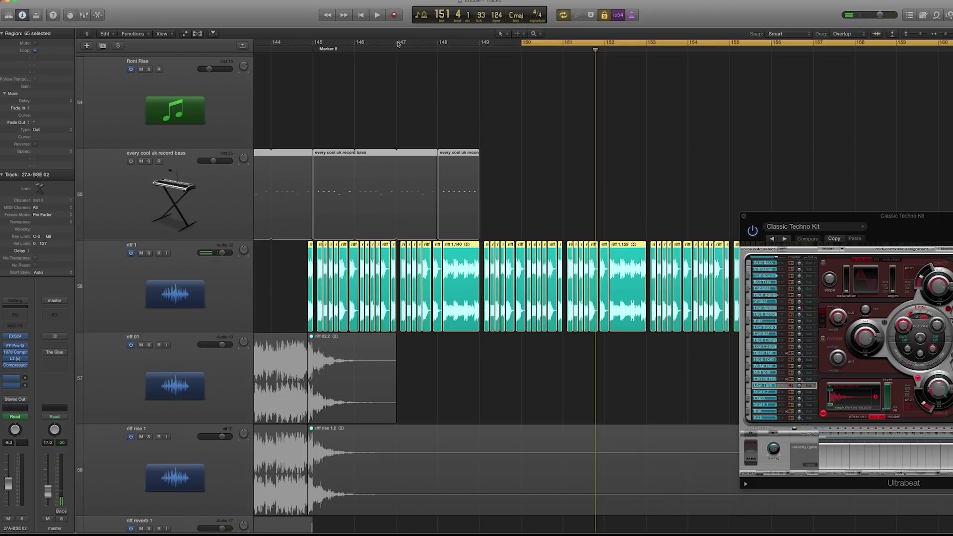
- Set the loop to start at bar 147, inspect the Massive patch on the every cool uk record bass track and play its regions in solo
{"action": "left_click_drag", "start_coordinate": [399, 45], "coordinate": [536, 43]}
{"action": "left_click", "coordinate": [138, 169]}
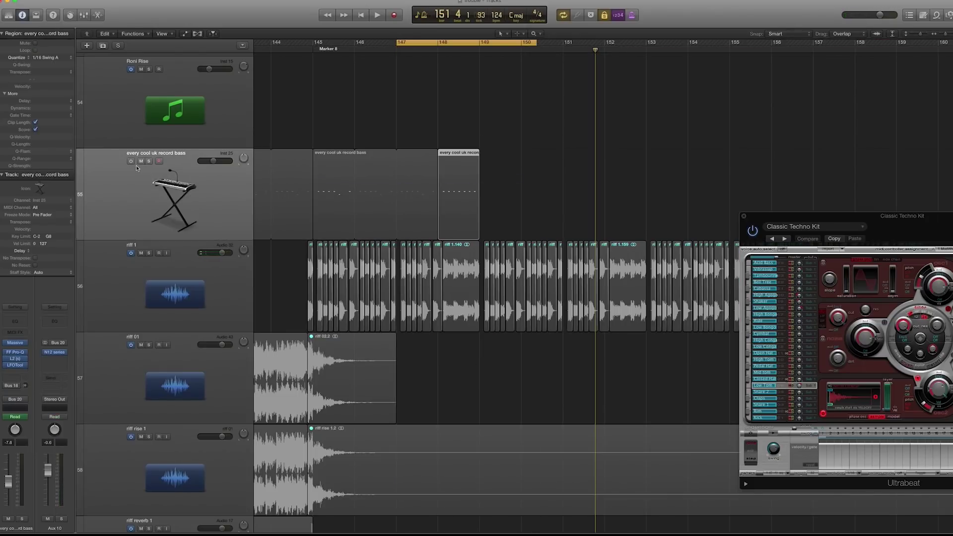
{"action": "left_click", "coordinate": [109, 225]}
{"action": "left_click", "coordinate": [16, 343]}
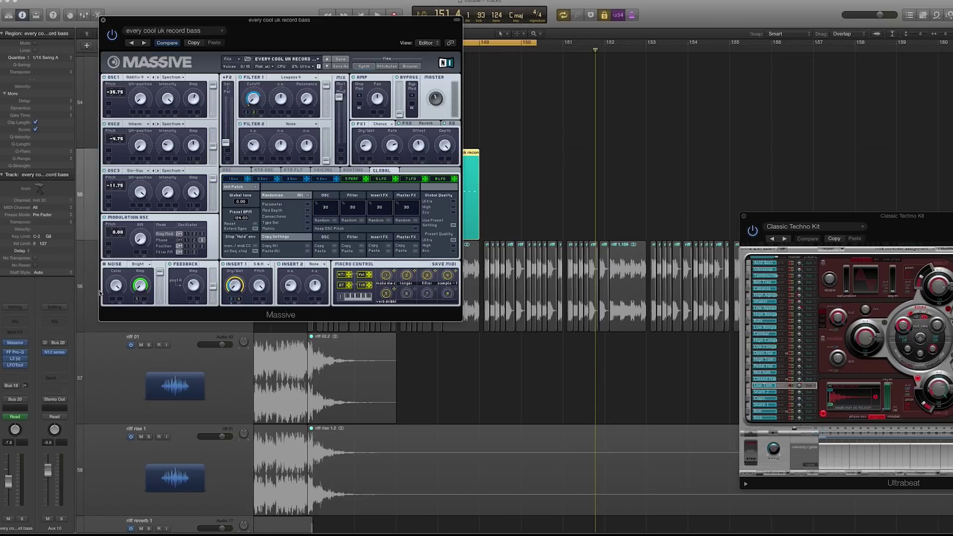
{"action": "left_click_drag", "start_coordinate": [292, 34], "coordinate": [417, 37]}
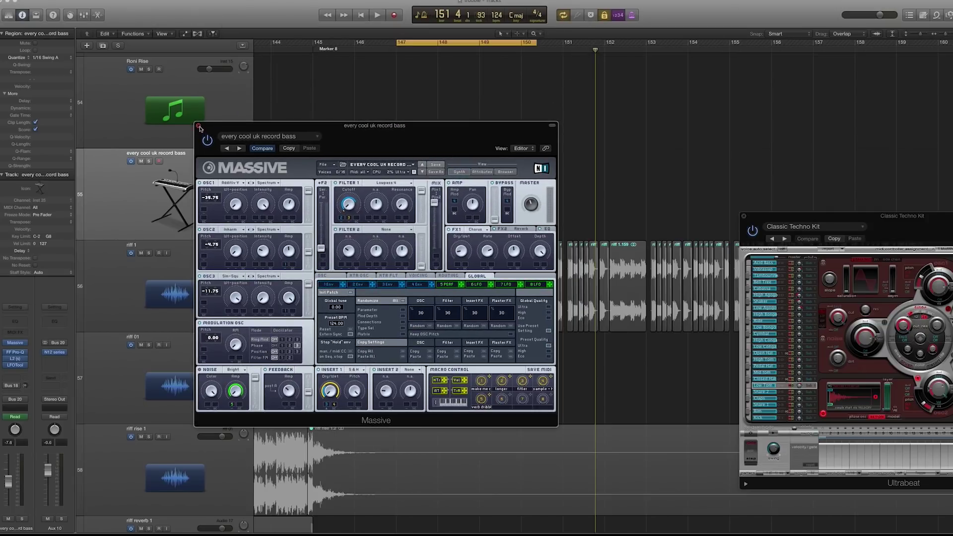
{"action": "left_click", "coordinate": [199, 126]}
{"action": "key", "text": "space"}
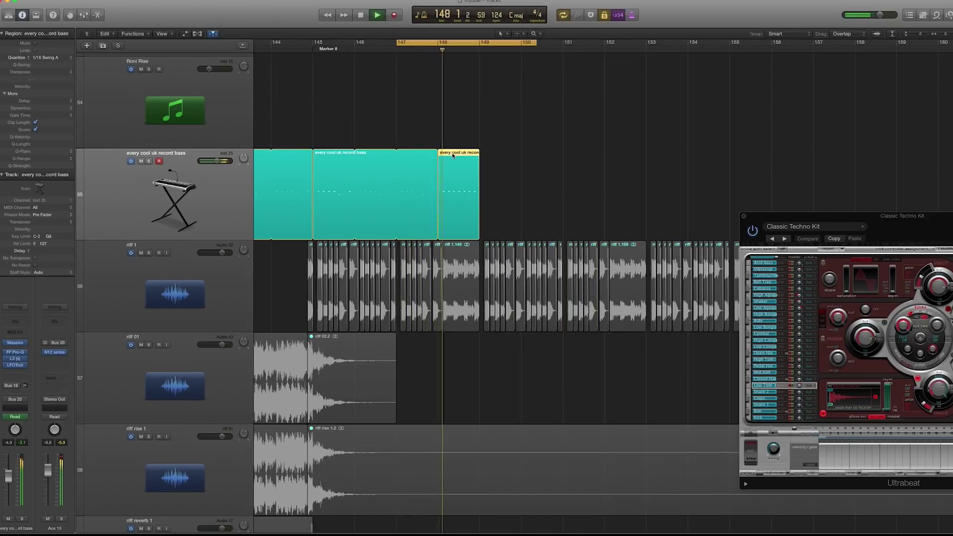
{"action": "key", "text": "space"}
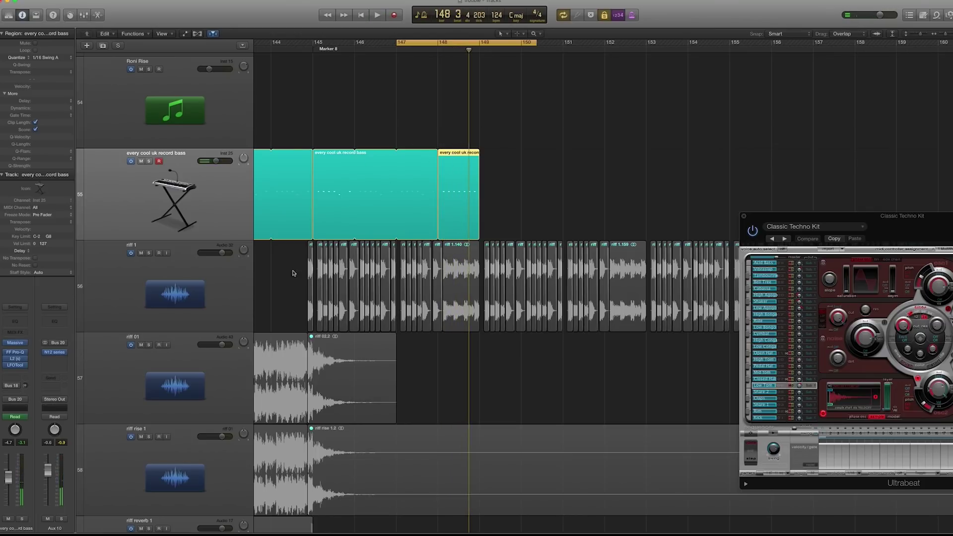
- Select the chopped riff 1 regions and examine them closely against the bass notes around bars 147 and 148
{"action": "left_click_drag", "start_coordinate": [293, 272], "coordinate": [546, 261]}
{"action": "key", "text": "z"}
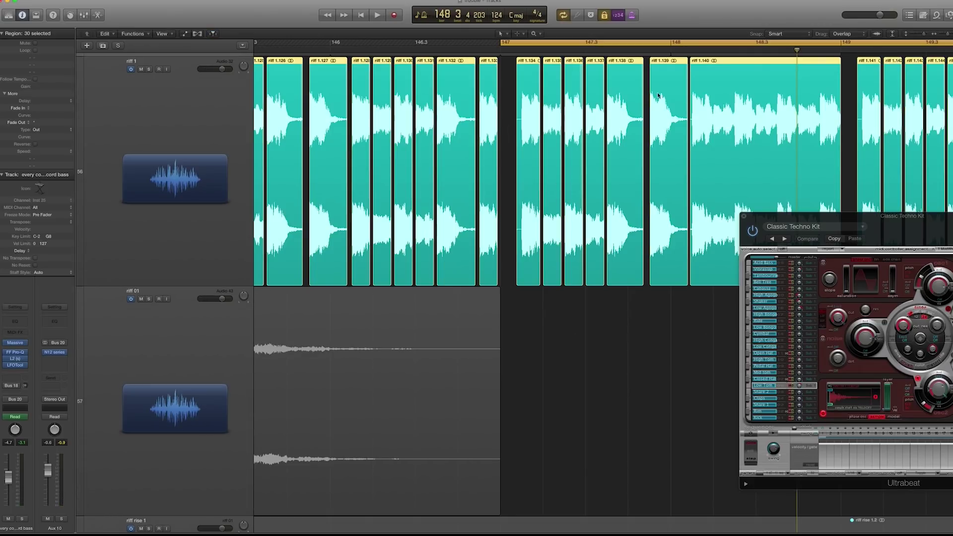
{"action": "left_click", "coordinate": [529, 156]}
{"action": "left_click_drag", "start_coordinate": [378, 202], "coordinate": [501, 345]}
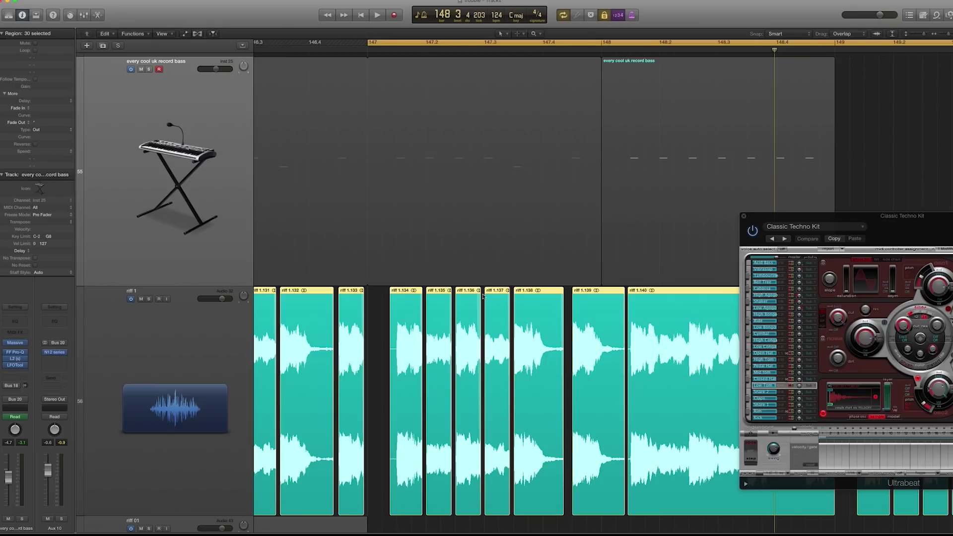
{"action": "scroll", "coordinate": [459, 292], "scroll_direction": "down", "scroll_amount": 5}
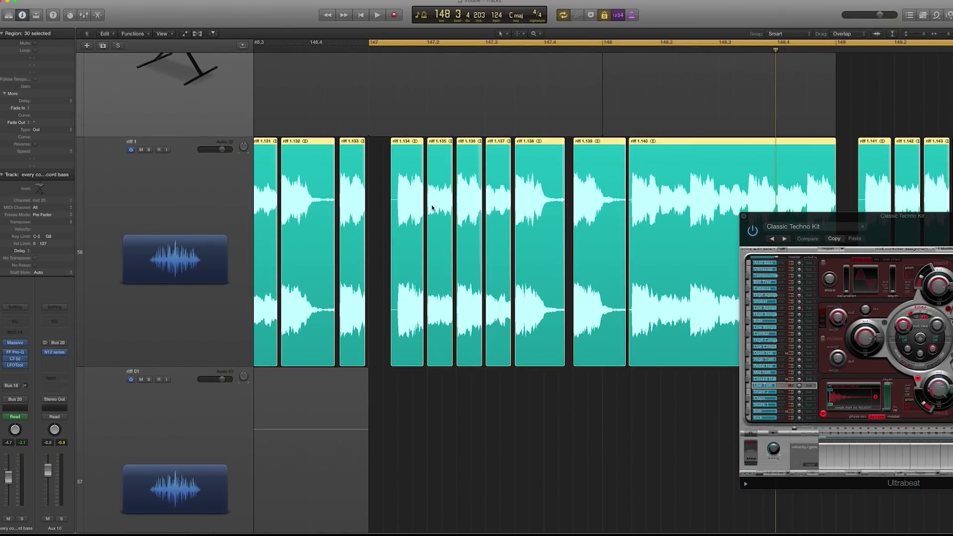
{"action": "scroll", "coordinate": [514, 201], "scroll_direction": "up", "scroll_amount": 3}
- Solo the every cool uk record bass regions around bars 147 and 148 and play them from the loop start
{"action": "left_click_drag", "start_coordinate": [831, 133], "coordinate": [457, 106]}
{"action": "key", "text": "space"}
{"action": "key", "text": "space"}
{"action": "scroll", "coordinate": [402, 159], "scroll_direction": "up", "scroll_amount": 3}
{"action": "scroll", "coordinate": [409, 168], "scroll_direction": "up", "scroll_amount": 1}
{"action": "left_click", "coordinate": [204, 173]}
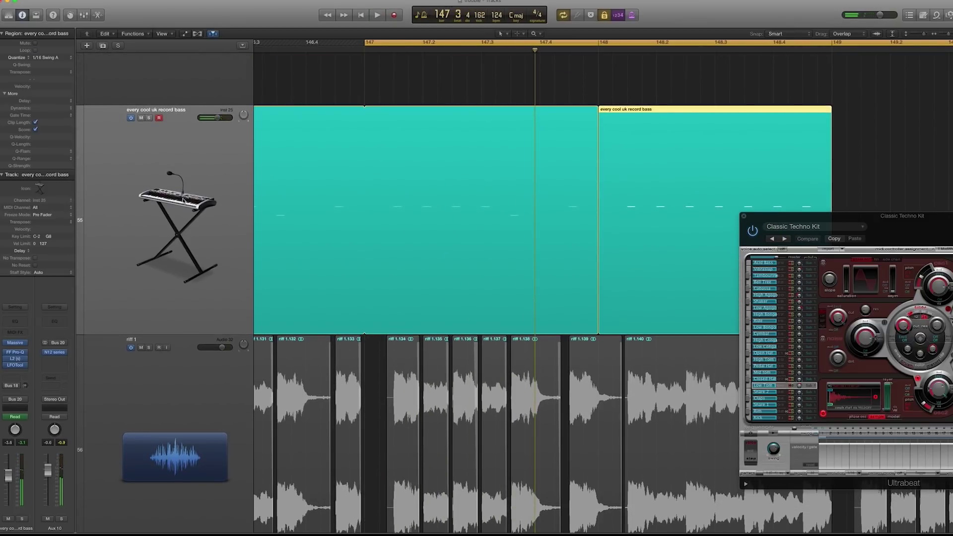
{"action": "key", "text": "z"}
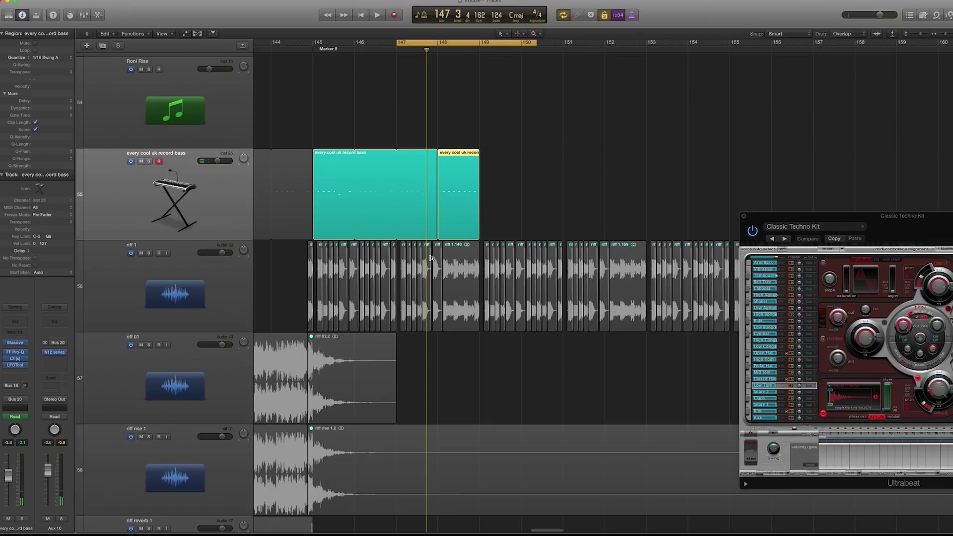
- Play the seven riff 1 regions from 1.134 to 1.140 in solo
{"action": "scroll", "coordinate": [407, 218], "scroll_direction": "down", "scroll_amount": 4}
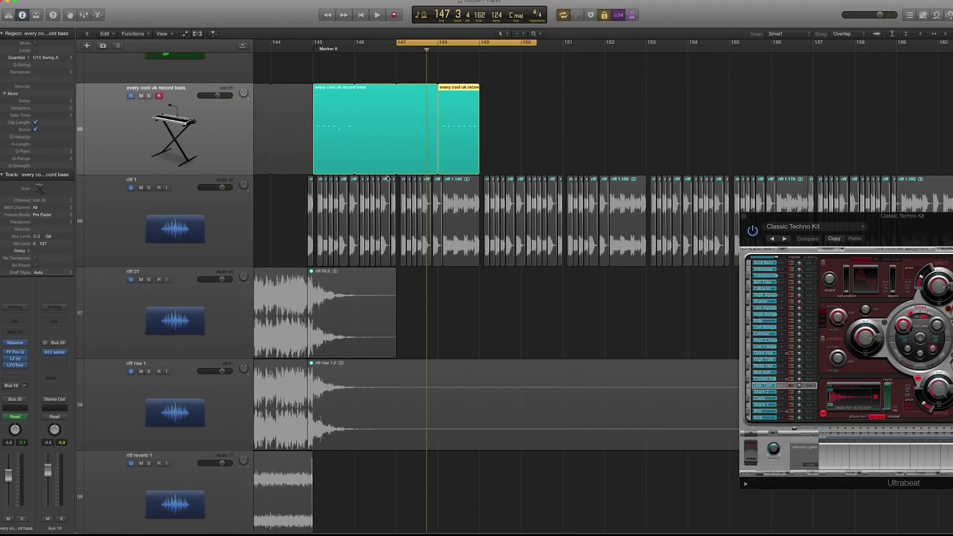
{"action": "left_click_drag", "start_coordinate": [498, 240], "coordinate": [530, 297]}
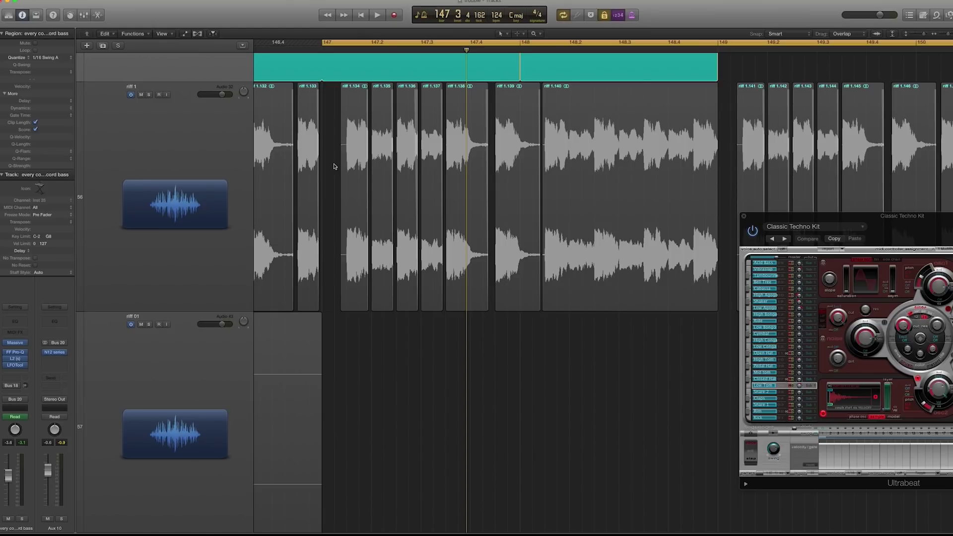
{"action": "left_click_drag", "start_coordinate": [334, 164], "coordinate": [554, 164]}
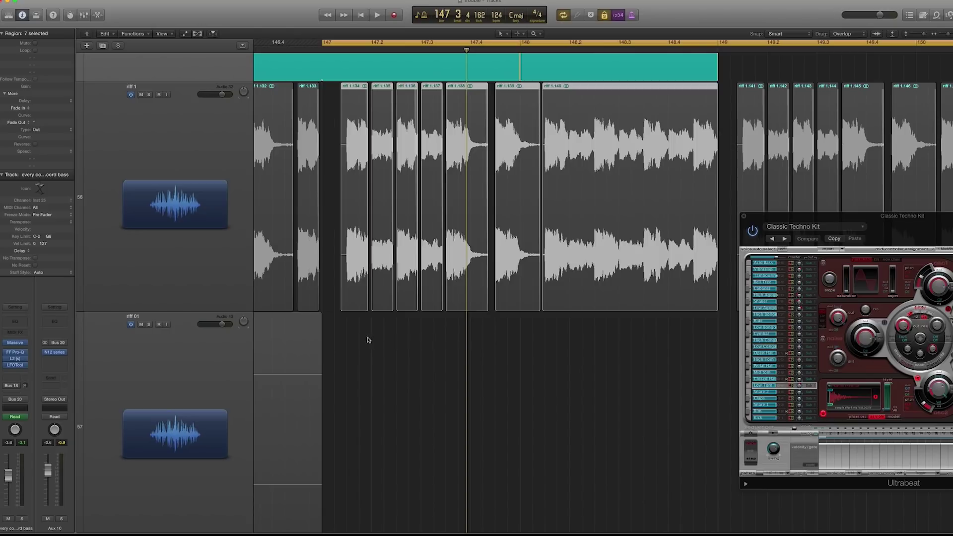
{"action": "left_click", "coordinate": [592, 248]}
{"action": "key", "text": "space"}
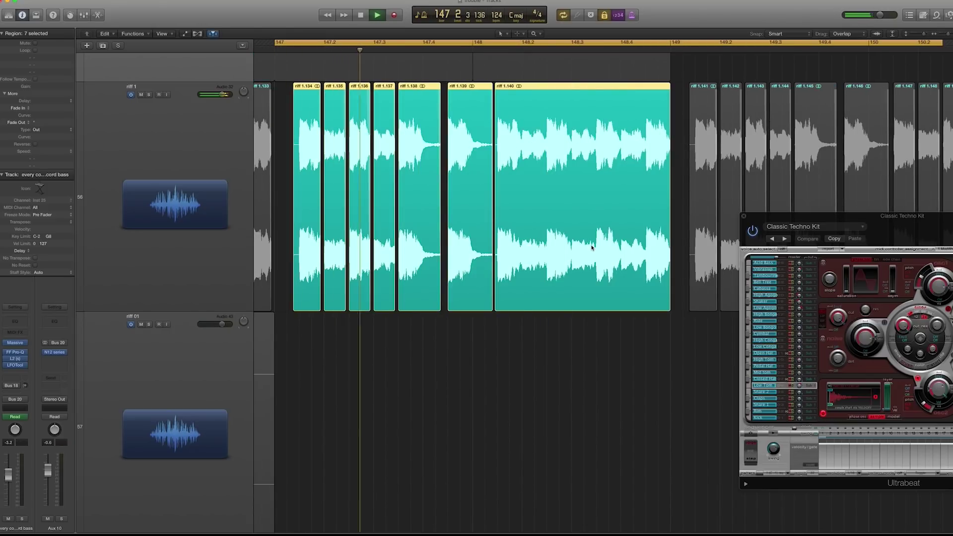
- Switch the soloed playback to the two bass regions above the riff 1 chops, and stop playback
{"action": "scroll", "coordinate": [591, 246], "scroll_direction": "up", "scroll_amount": 5}
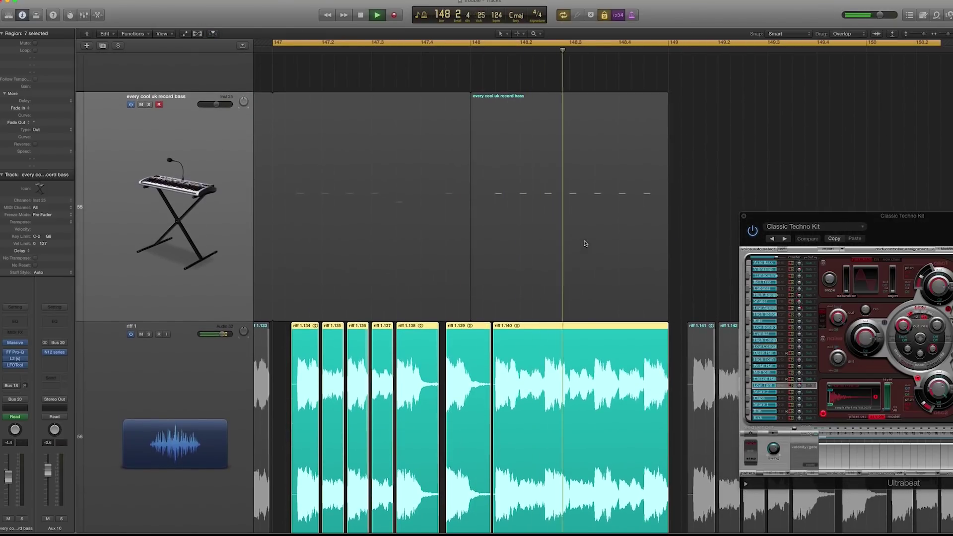
{"action": "left_click", "coordinate": [330, 277]}
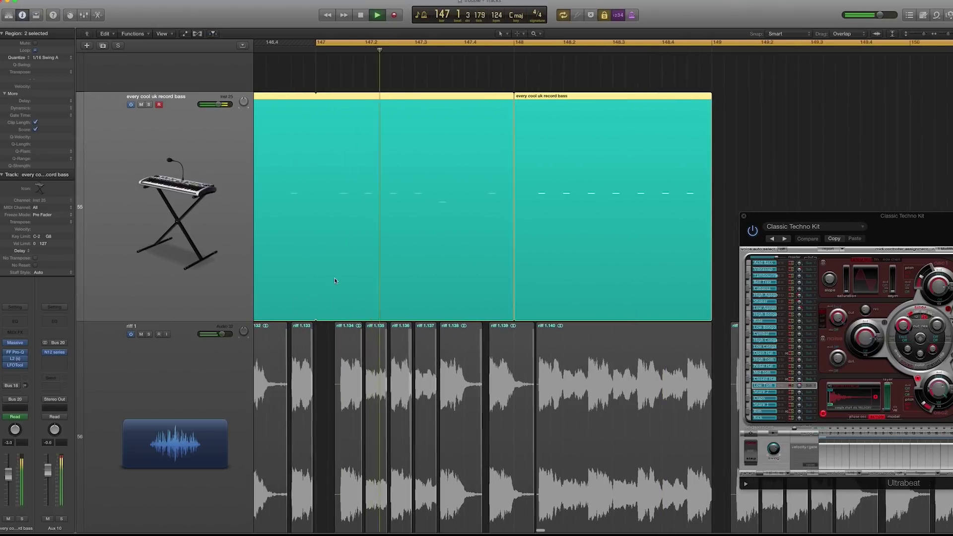
{"action": "scroll", "coordinate": [348, 268], "scroll_direction": "down", "scroll_amount": 3}
{"action": "key", "text": "space"}
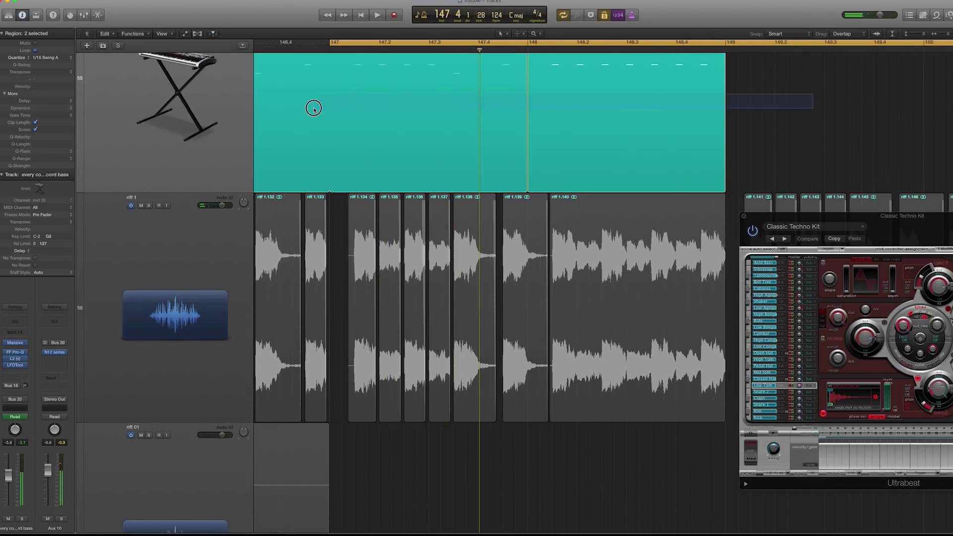
- Mute riff 1 regions 1.134 to 1.140 and play the full mix with the bass regions unmuted
{"action": "key", "text": "super+a"}
{"action": "left_click_drag", "start_coordinate": [360, 446], "coordinate": [615, 392]}
{"action": "key", "text": "ctrl+m"}
{"action": "key", "text": "space"}
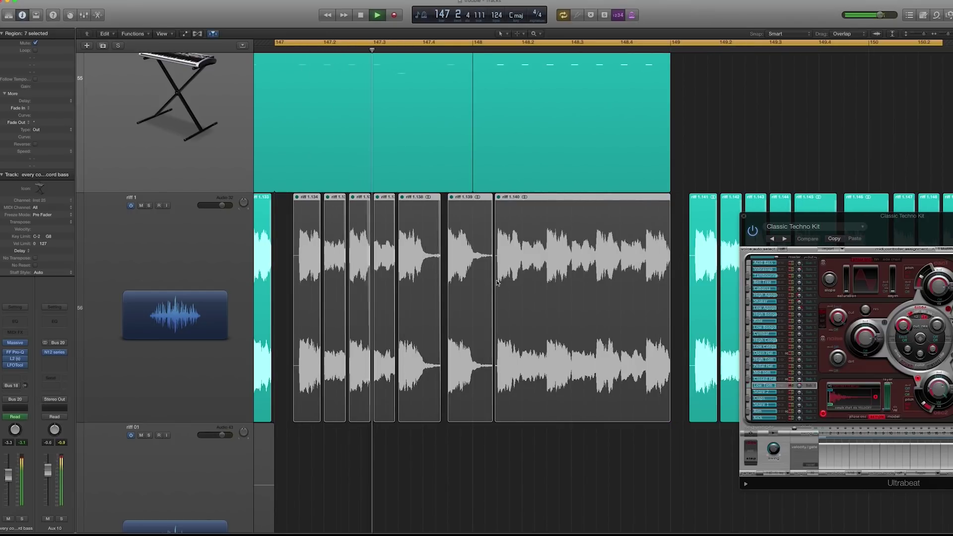
{"action": "key", "text": "space"}
- Mute the bass regions, unmute riff 1 regions 1.134 to 1.140 and play the full mix again
{"action": "left_click_drag", "start_coordinate": [754, 118], "coordinate": [328, 88]}
{"action": "key", "text": "ctrl+m"}
{"action": "left_click_drag", "start_coordinate": [299, 457], "coordinate": [570, 339]}
{"action": "key", "text": "ctrl+m"}
{"action": "key", "text": "ctrl+s"}
{"action": "key", "text": "space"}
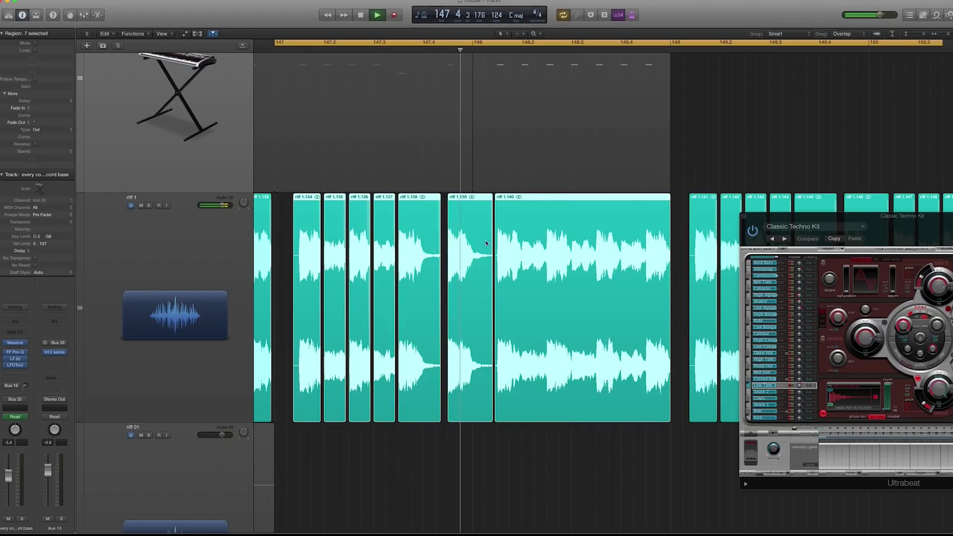
{"action": "key", "text": "space"}
- Play the riff 1 regions from bar 147 in solo while adjusting the track's Enveloper attack gain, and close the plug-in
{"action": "key", "text": "z"}
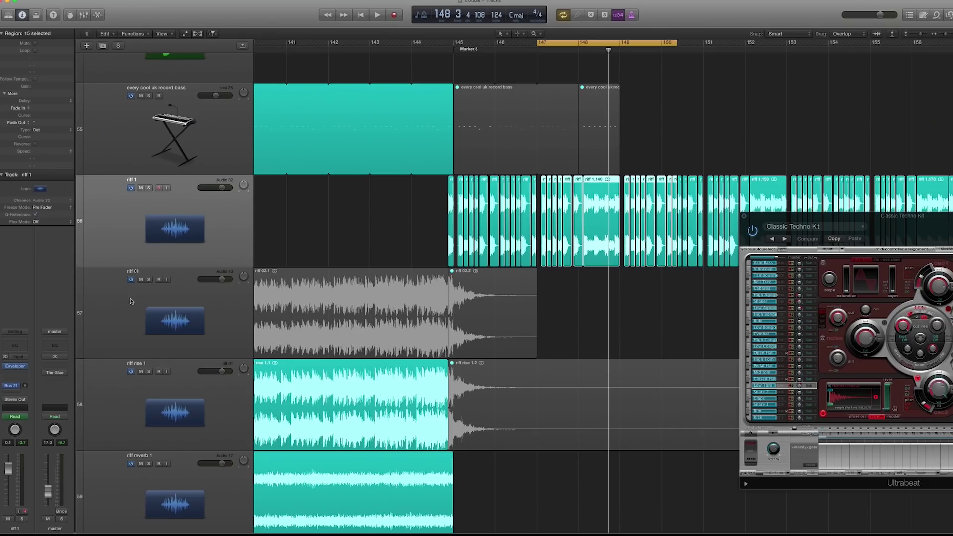
{"action": "scroll", "coordinate": [131, 300], "scroll_direction": "down", "scroll_amount": 1}
{"action": "left_click", "coordinate": [13, 366]}
{"action": "left_click_drag", "start_coordinate": [485, 137], "coordinate": [445, 226]}
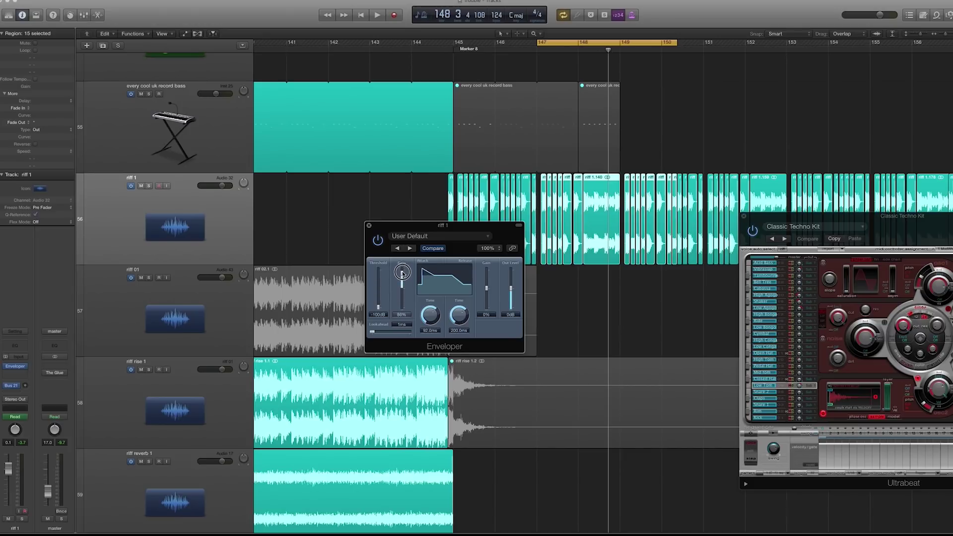
{"action": "key", "text": "ctrl+s"}
{"action": "key", "text": "space"}
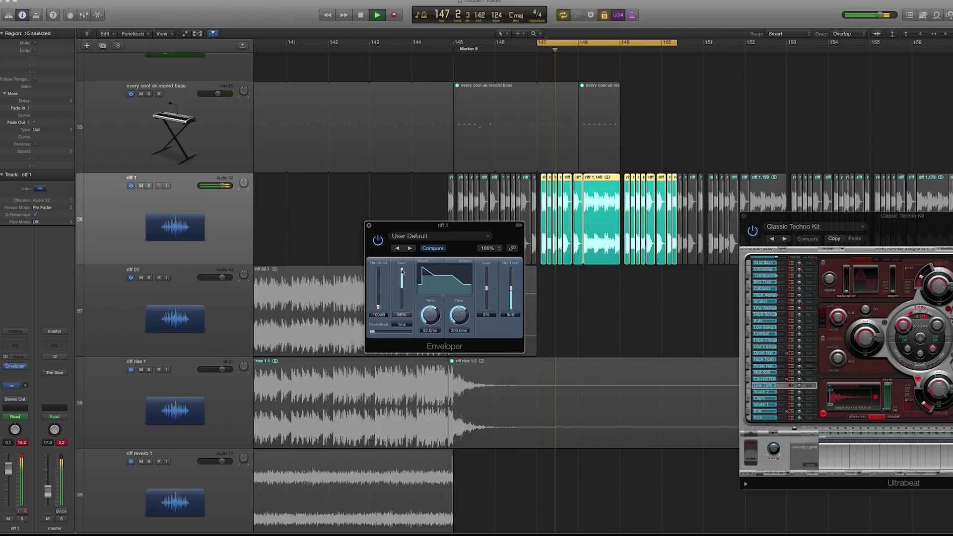
{"action": "mouse_move", "coordinate": [402, 269]}
{"action": "left_mouse_down"}
{"action": "mouse_move", "coordinate": [400, 312]}
{"action": "mouse_move", "coordinate": [402, 284]}
{"action": "left_mouse_up"}
{"action": "left_click", "coordinate": [369, 225]}
- Solo the riff rise 1.1 region and play its build-up with the loop starting at bar 133
{"action": "key", "text": "z"}
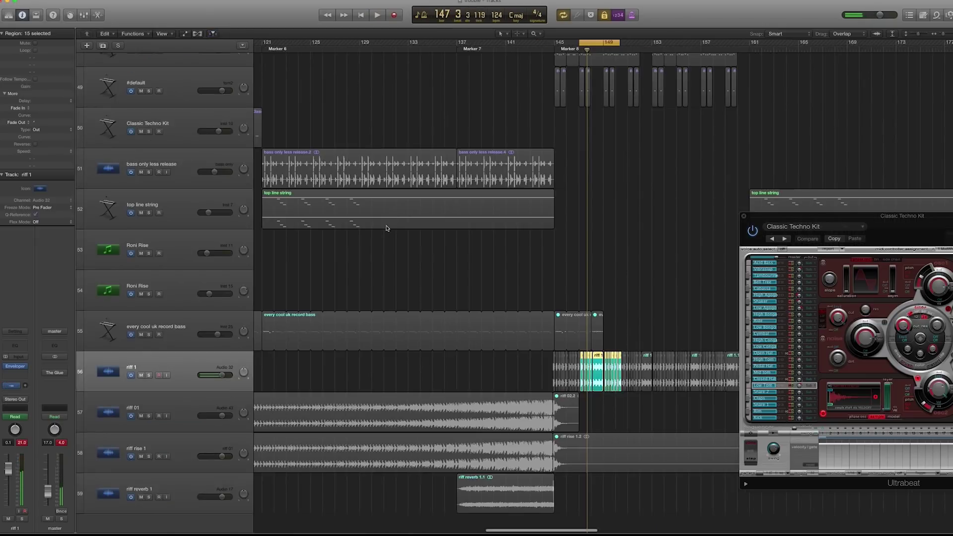
{"action": "left_click", "coordinate": [314, 343]}
{"action": "key", "text": "z"}
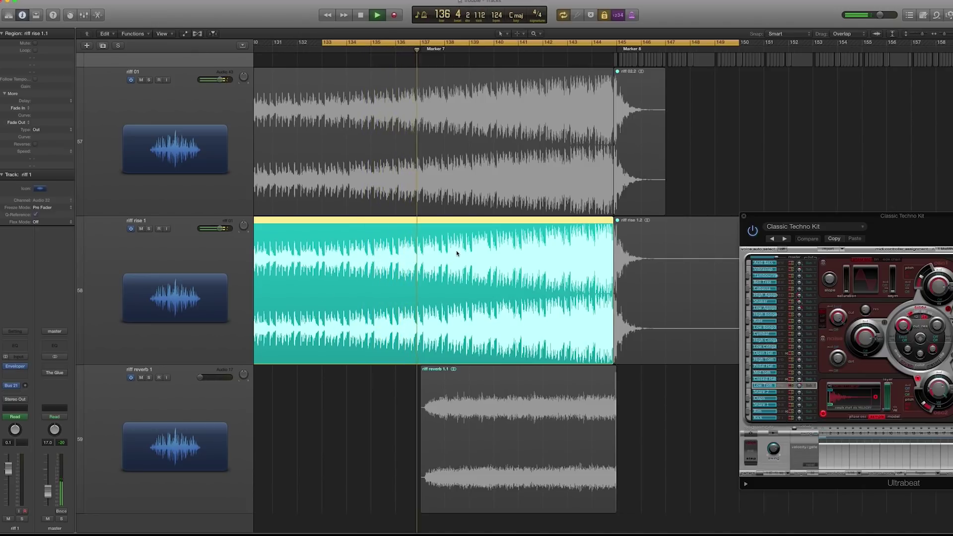
{"action": "scroll", "coordinate": [614, 96], "scroll_direction": "up", "scroll_amount": 3}
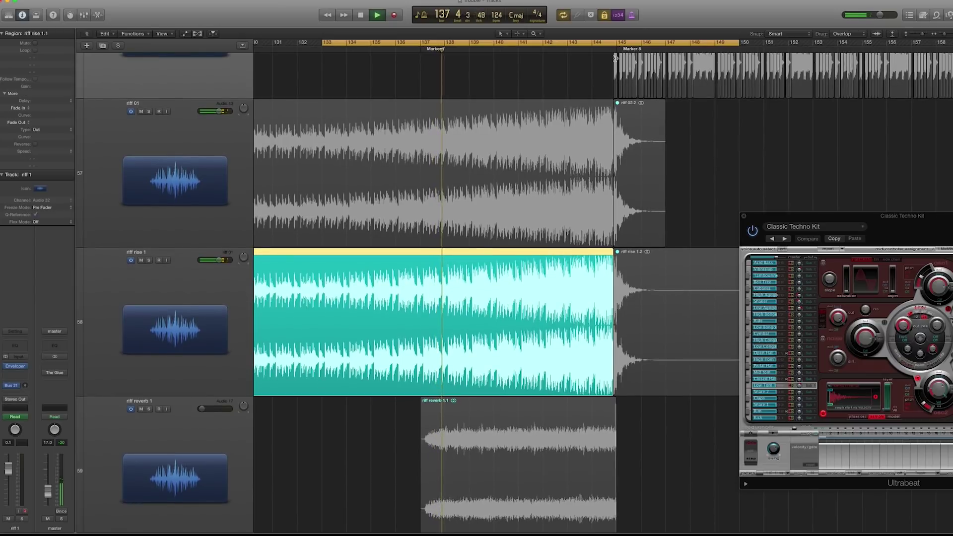
{"action": "scroll", "coordinate": [430, 282], "scroll_direction": "down", "scroll_amount": 3}
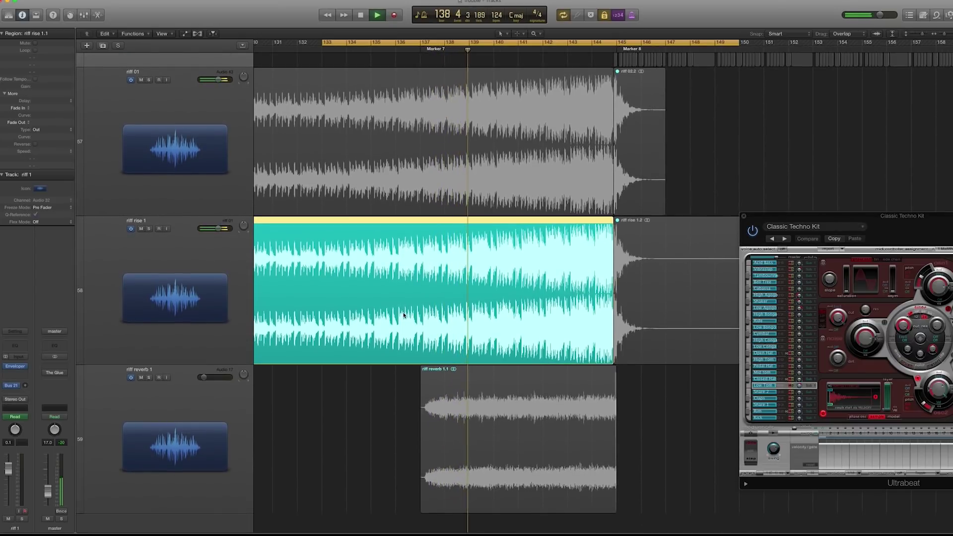
- Add the riff reverb 1.1 region from bar 137 to the solo and play both layers up to bar 145
{"action": "left_click_drag", "start_coordinate": [379, 408], "coordinate": [485, 423]}
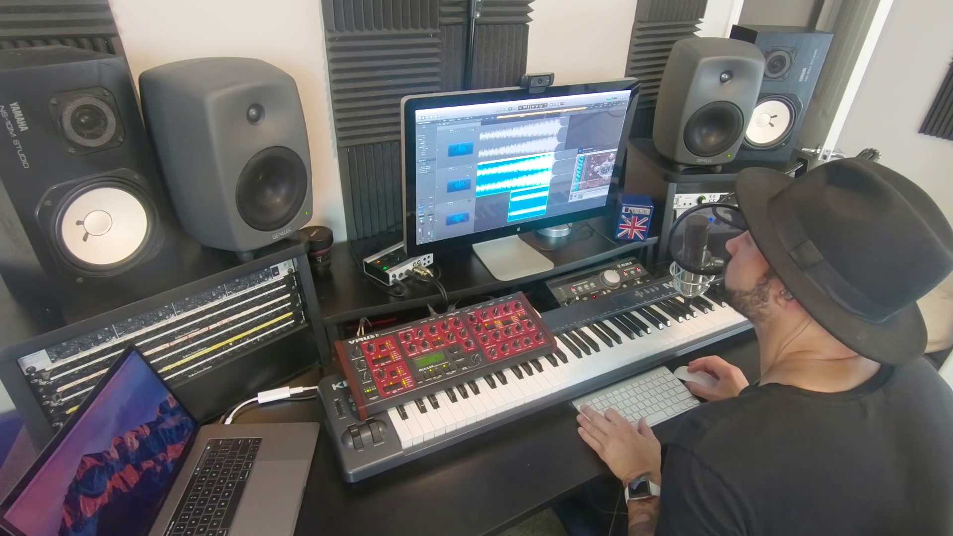
{"action": "left_click", "coordinate": [468, 175]}
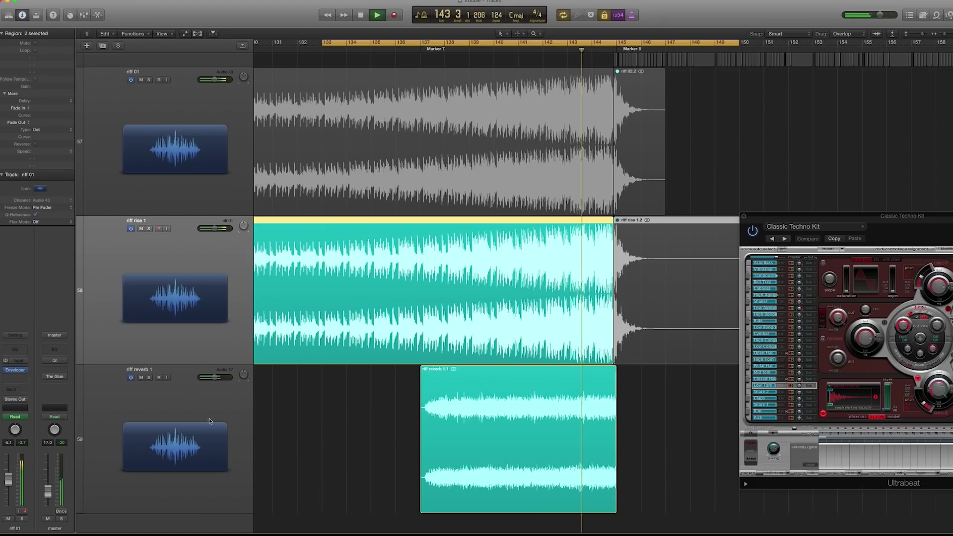
{"action": "left_click", "coordinate": [298, 422]}
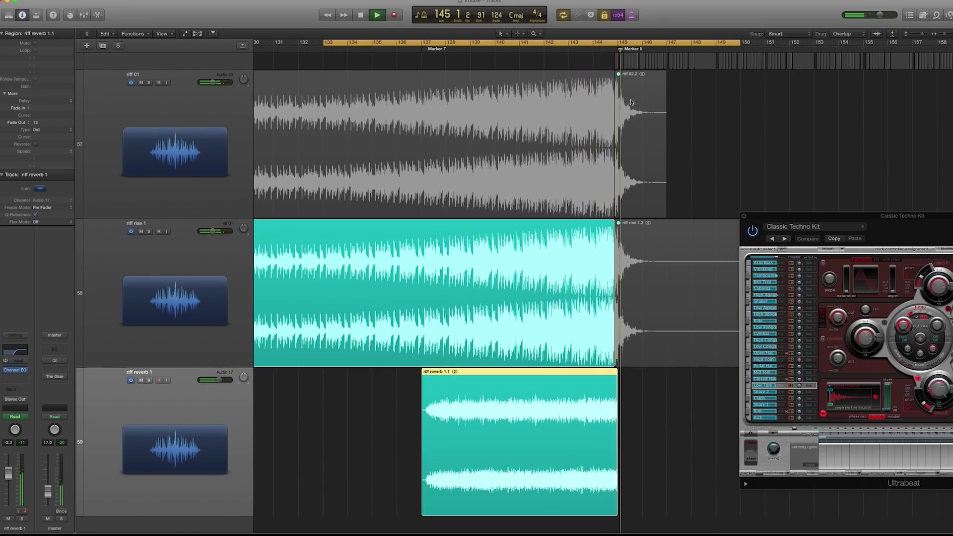
{"action": "key", "text": "space"}
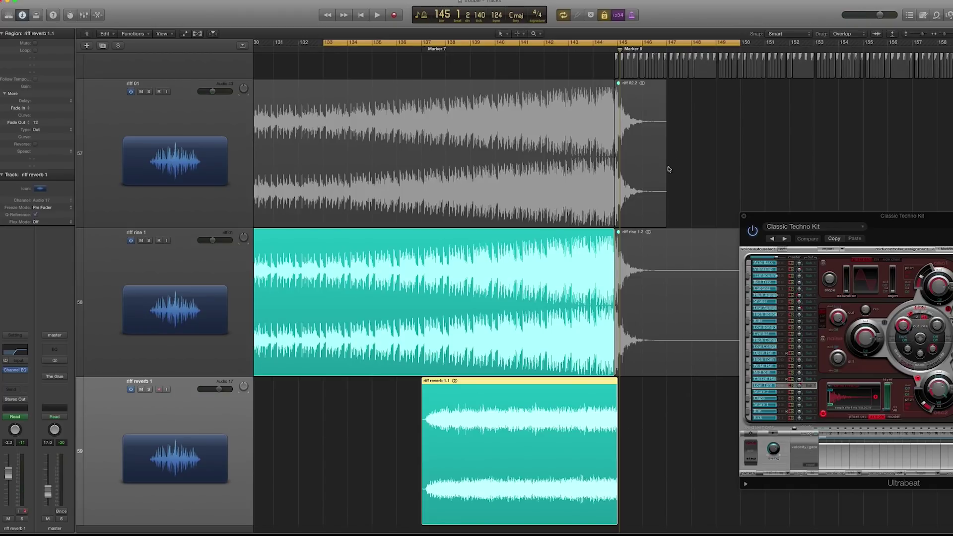
- Solo the vox, Fab 160 Cut limited and vox reverb regions before bar 145 and play them with the loop starting at bar 137
{"action": "key", "text": "z"}
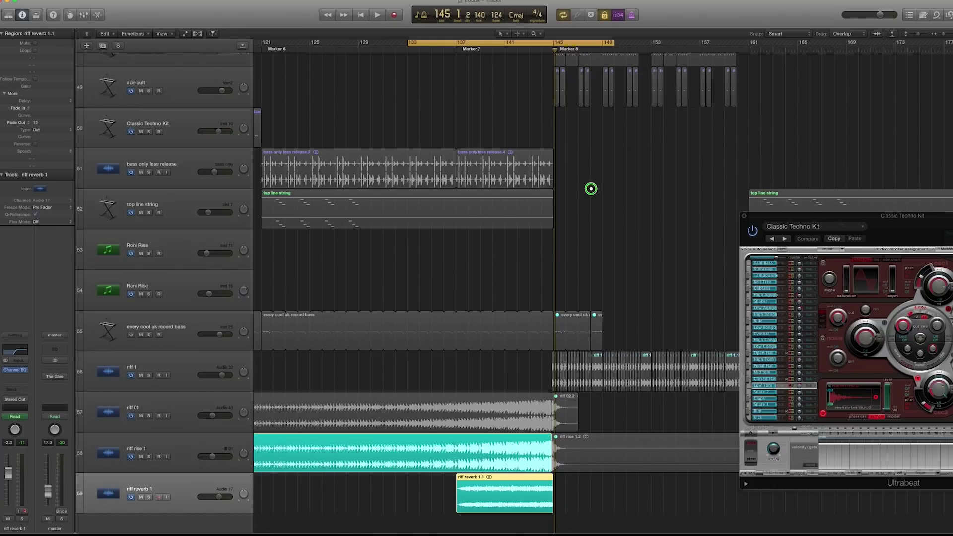
{"action": "key", "text": "z"}
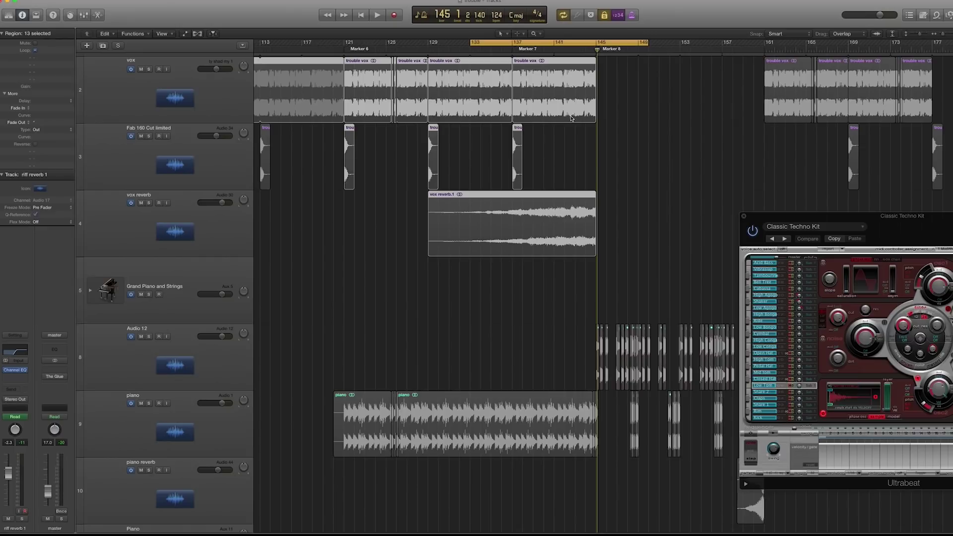
{"action": "left_click", "coordinate": [564, 114]}
{"action": "left_click_drag", "start_coordinate": [448, 38], "coordinate": [601, 40]}
{"action": "key", "text": "space"}
{"action": "left_click_drag", "start_coordinate": [513, 40], "coordinate": [638, 40]}
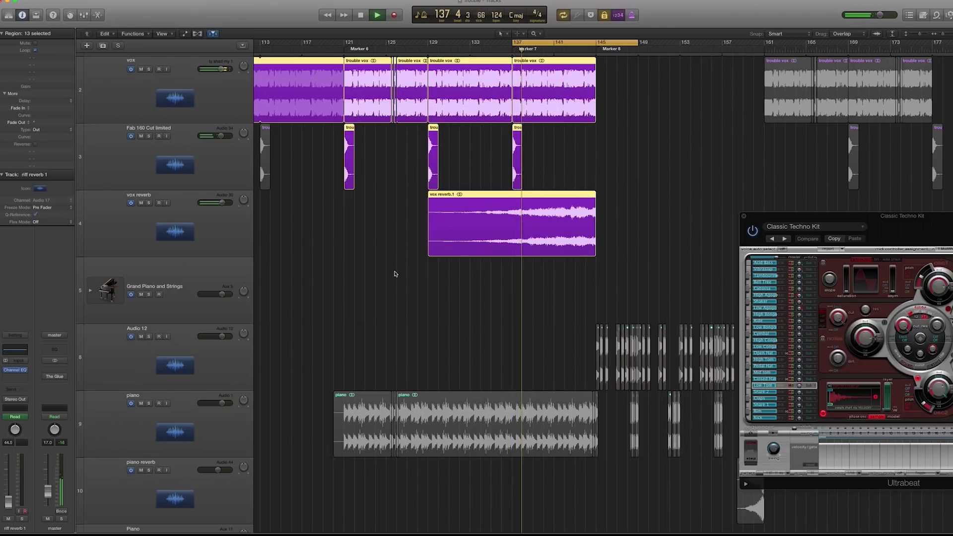
- Single out the vox reverb.1 region and follow its soloed playback alongside the vocals towards bar 145
{"action": "left_click", "coordinate": [546, 229]}
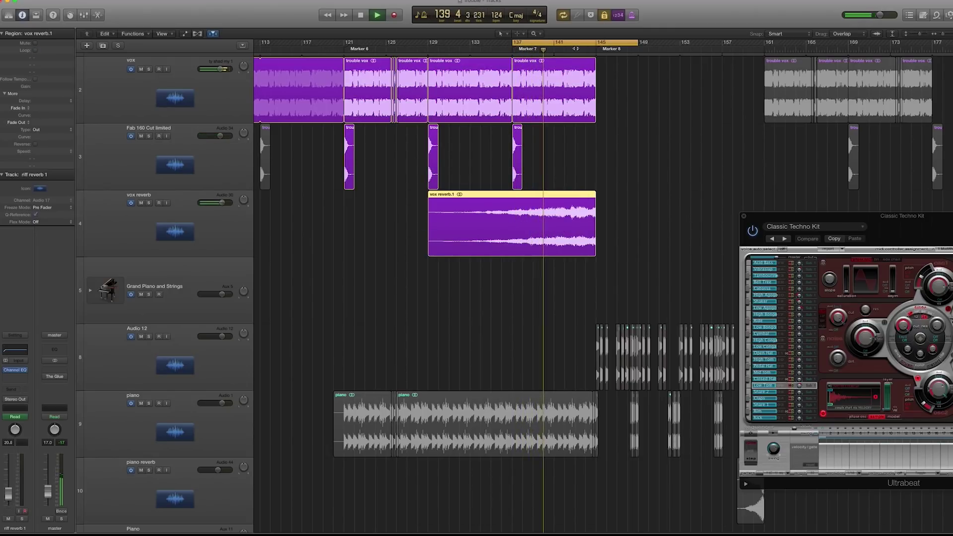
{"action": "scroll", "coordinate": [594, 218], "scroll_direction": "left", "scroll_amount": 1}
{"action": "scroll", "coordinate": [594, 218], "scroll_direction": "left", "scroll_amount": 2}
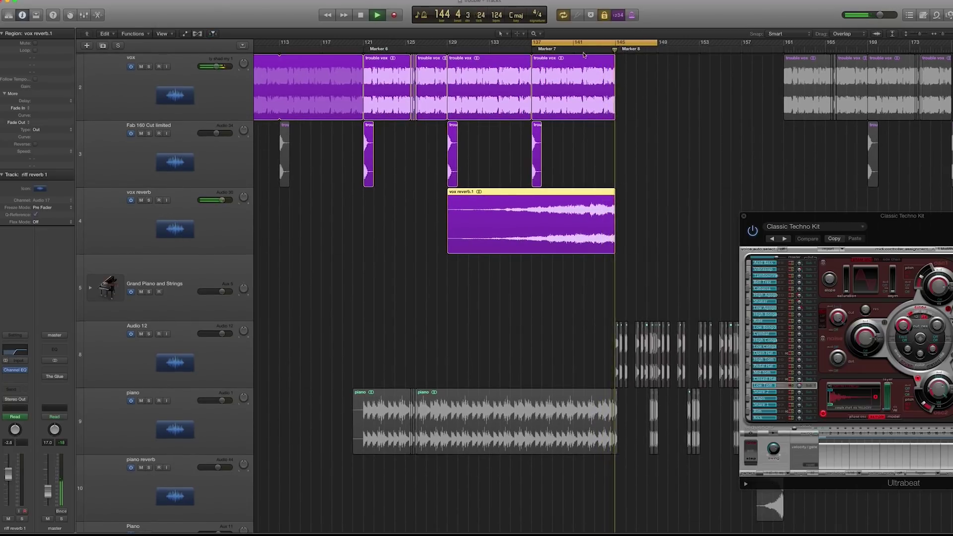
- Turn off the solo on the vocal regions and play the full mix around bar 145
{"action": "key", "text": "space"}
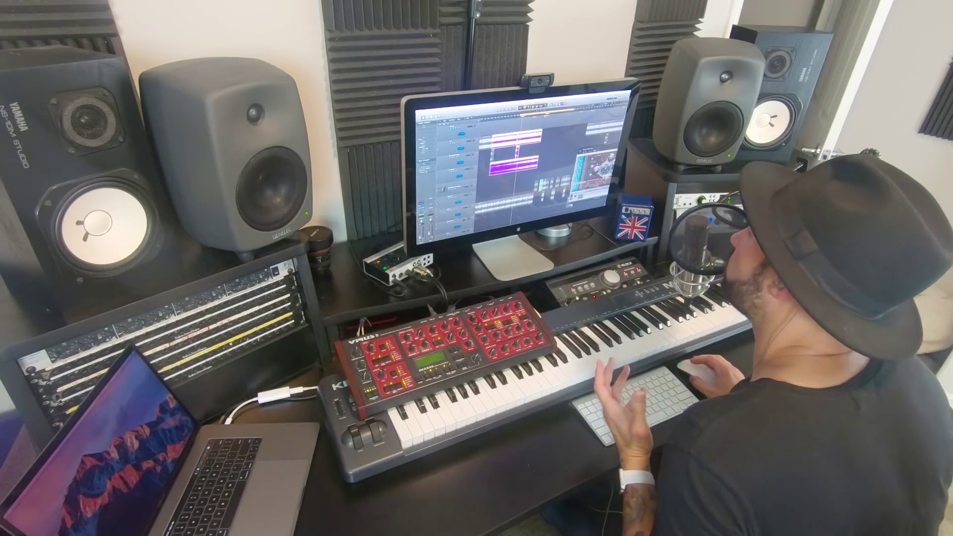
{"action": "key", "text": "ctrl+s"}
{"action": "key", "text": "space"}
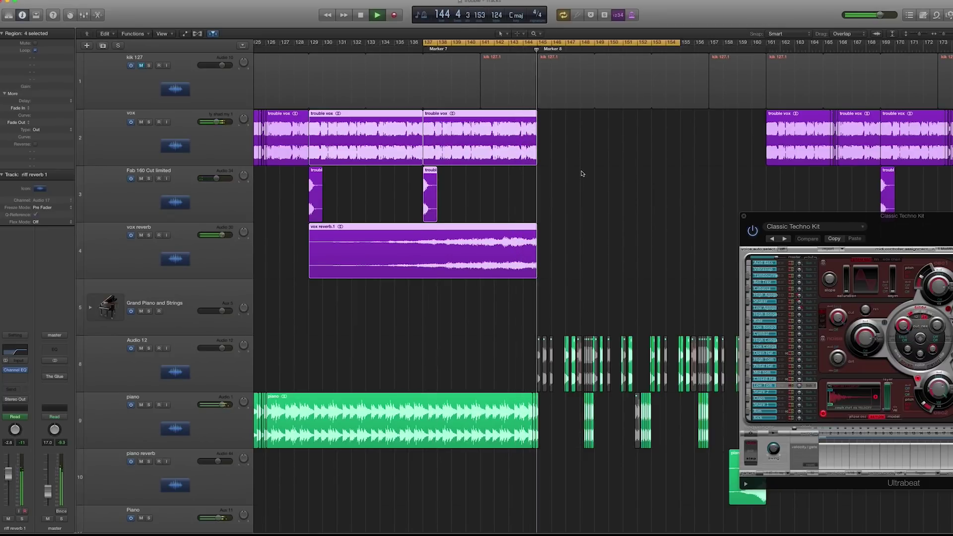
{"action": "key", "text": "space"}
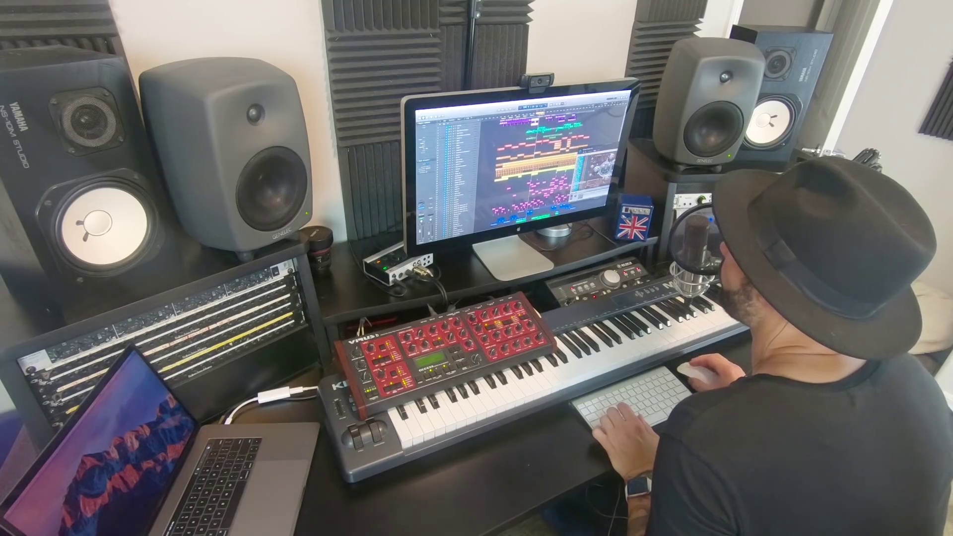
{"action": "key", "text": "z"}
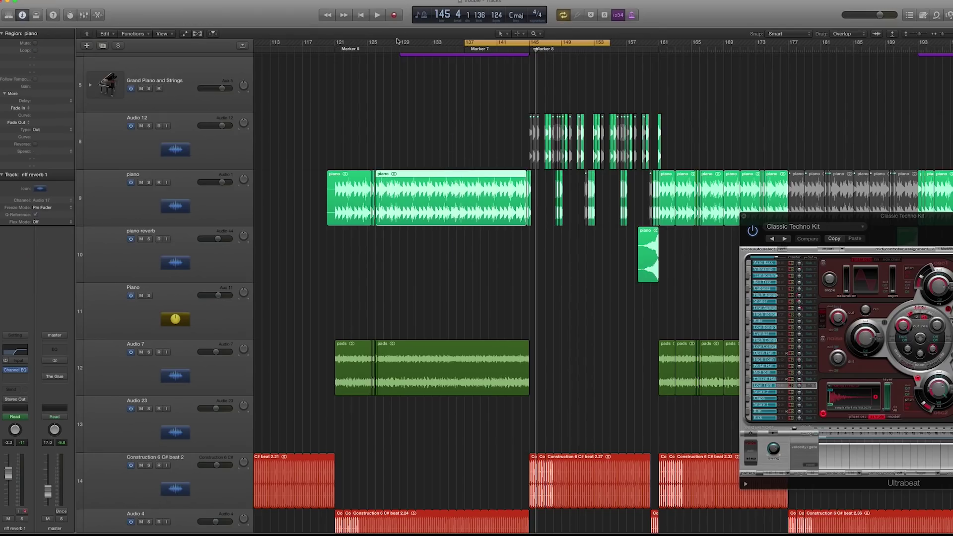
- Set the loop to start at bar 129 and play the piano region in the full mix and soloed
{"action": "key", "text": "space"}
{"action": "left_click_drag", "start_coordinate": [401, 44], "coordinate": [562, 49]}
{"action": "key", "text": "space"}
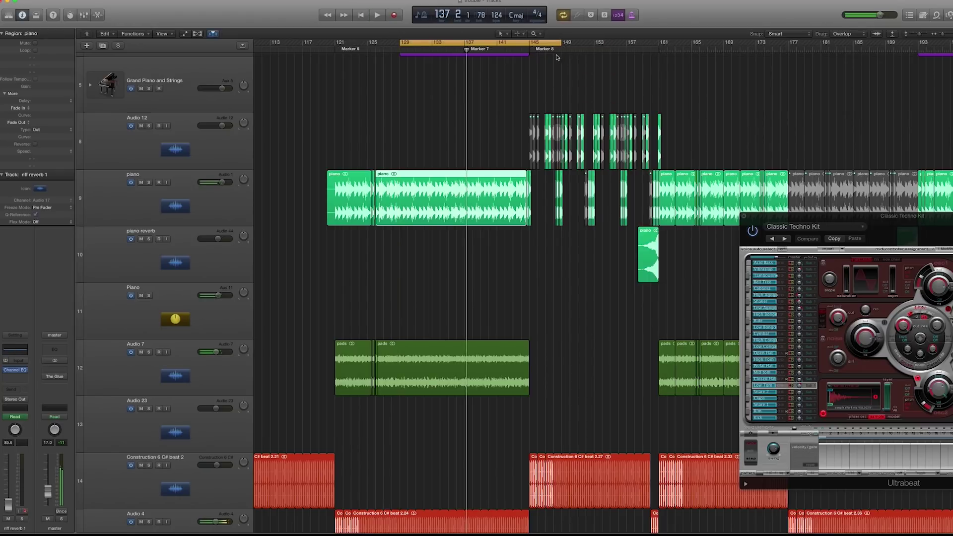
{"action": "key", "text": "ctrl+s"}
{"action": "key", "text": "space"}
{"action": "left_click_drag", "start_coordinate": [344, 151], "coordinate": [516, 243]}
{"action": "key", "text": "z"}
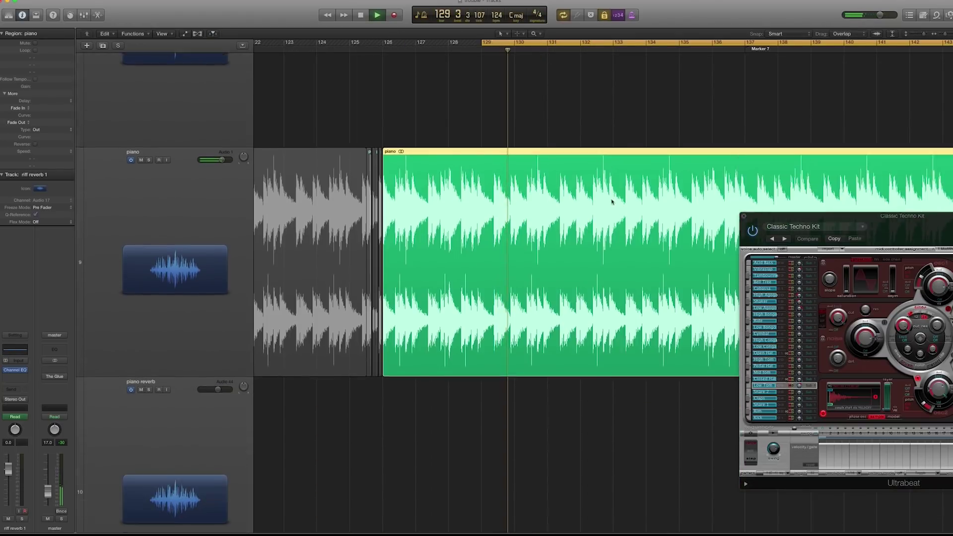
{"action": "key", "text": "z"}
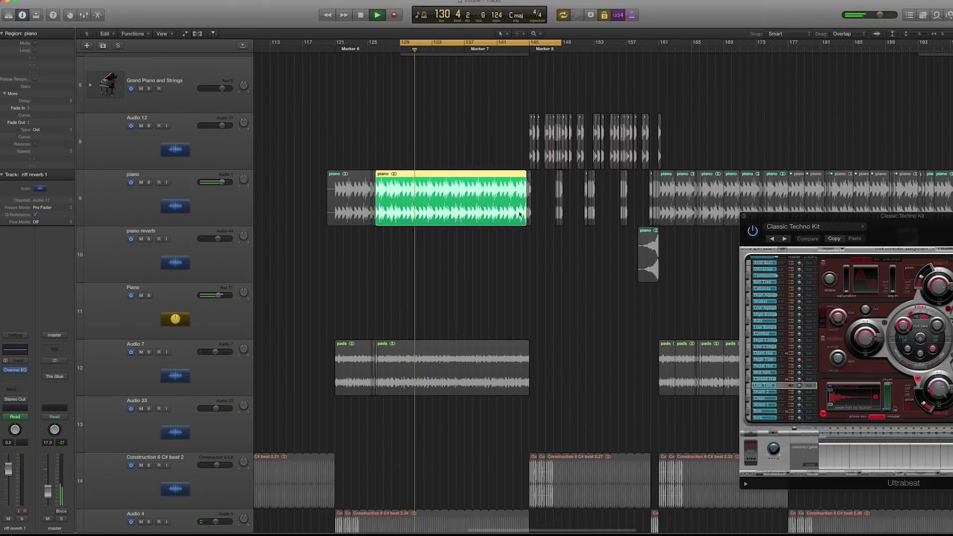
- Stop playback, show the automation lanes and open the piano track's Channel EQ below the piano region
{"action": "key", "text": "z"}
{"action": "key", "text": "a"}
{"action": "key", "text": "space"}
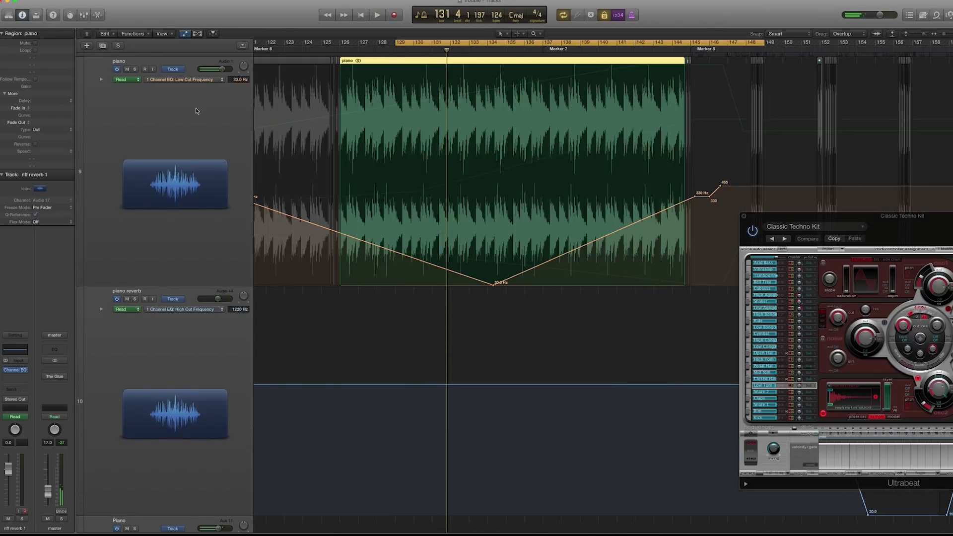
{"action": "left_click", "coordinate": [196, 108]}
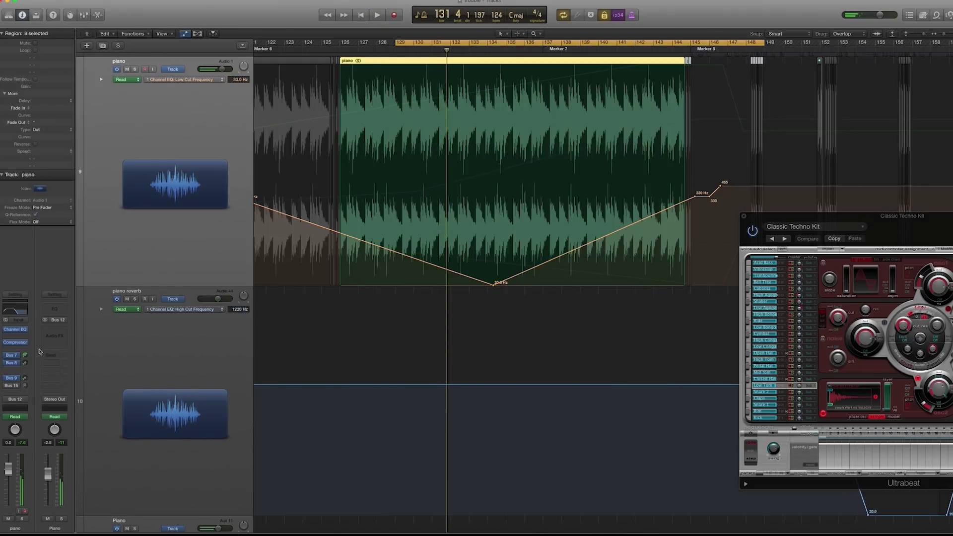
{"action": "left_click", "coordinate": [15, 330]}
{"action": "left_click_drag", "start_coordinate": [714, 475], "coordinate": [308, 327]}
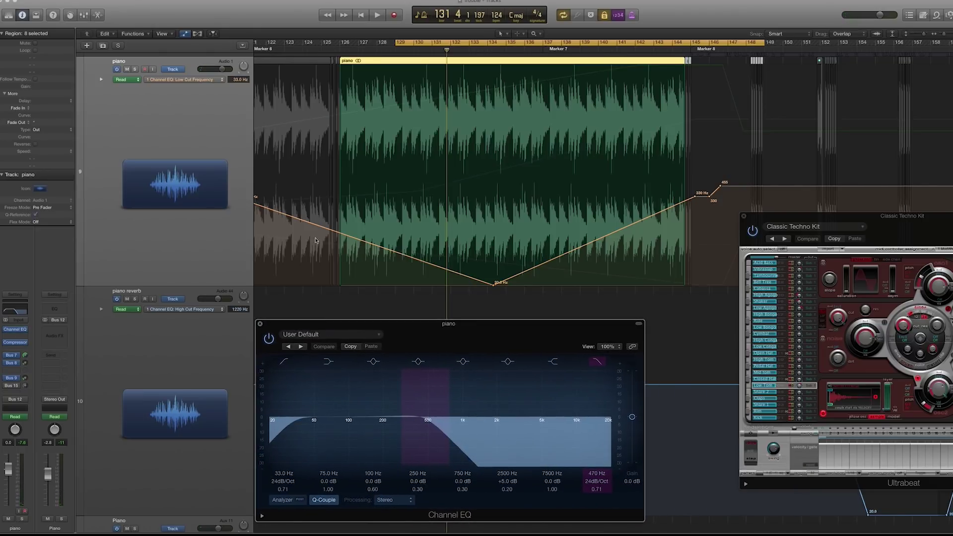
- Examine the Low Cut and High Cut Frequency automation curves across the piano region
{"action": "scroll", "coordinate": [326, 186], "scroll_direction": "up", "scroll_amount": 1}
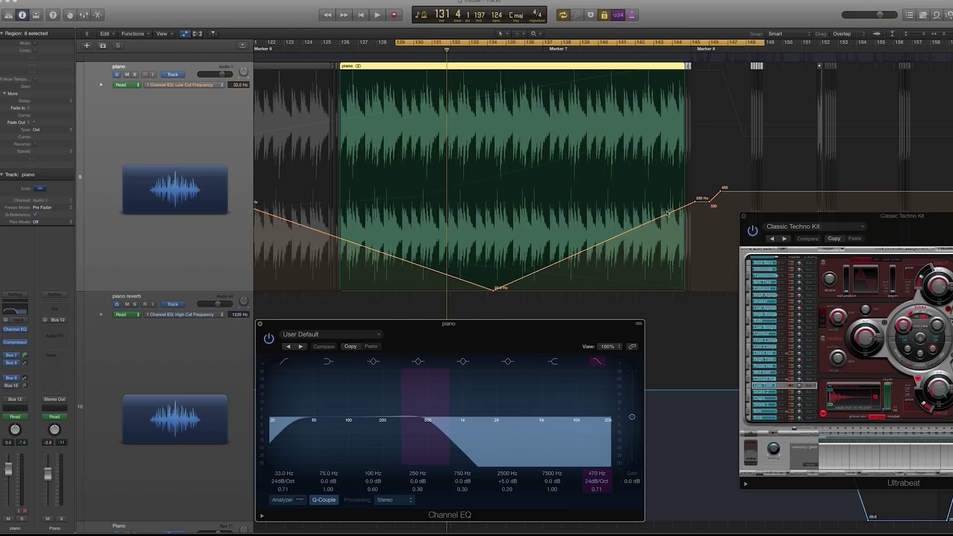
{"action": "scroll", "coordinate": [645, 233], "scroll_direction": "down", "scroll_amount": 1}
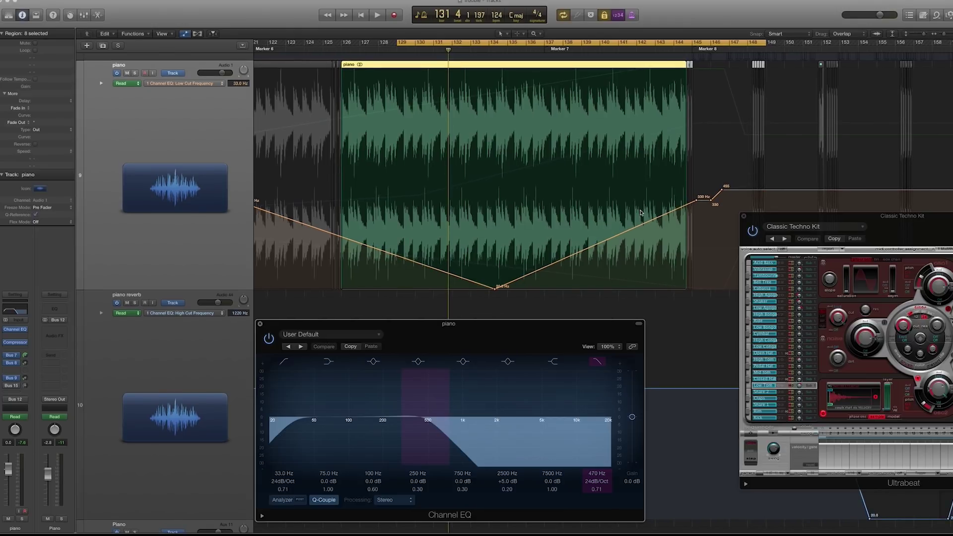
{"action": "scroll", "coordinate": [640, 212], "scroll_direction": "right", "scroll_amount": 2}
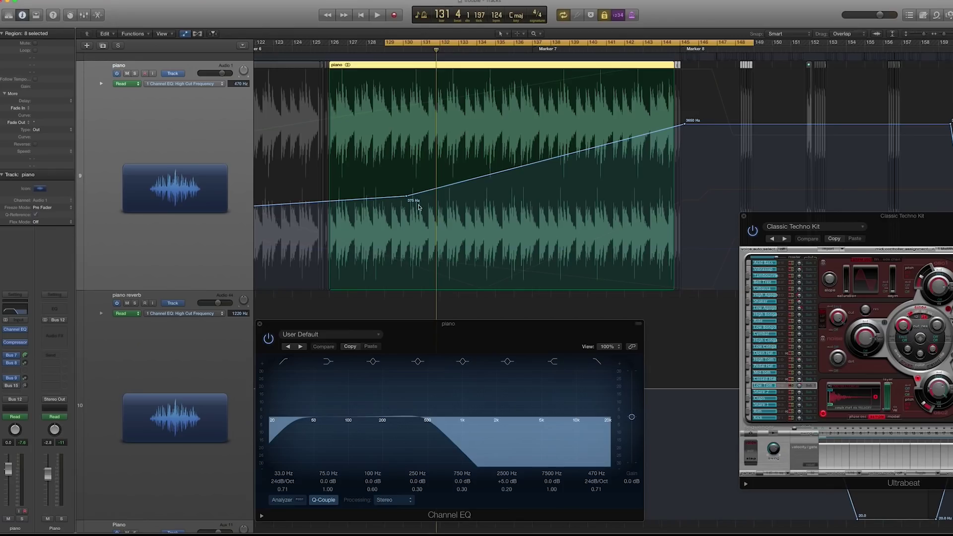
- Fit the loop to the selected piano regions and play the start from bar 126 while watching the Channel EQ curve
{"action": "key", "text": "z"}
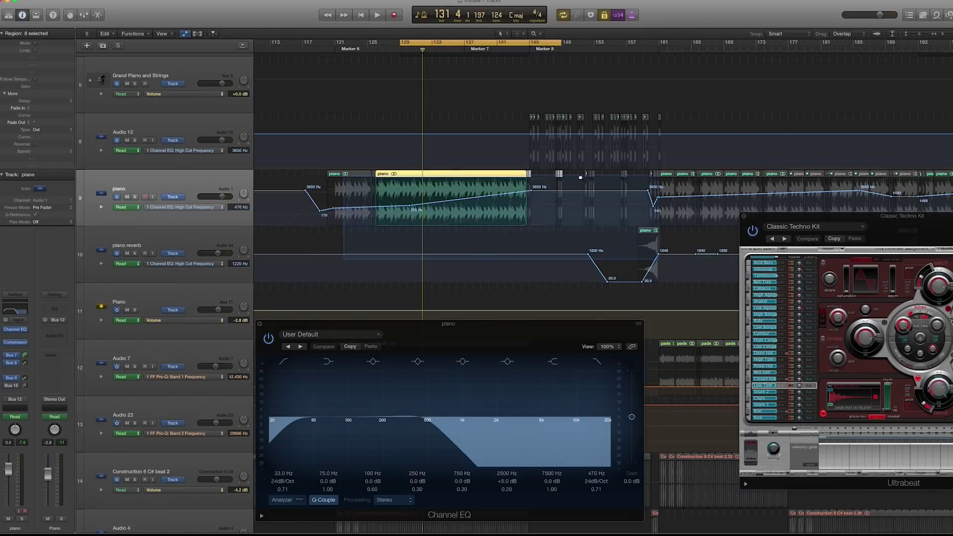
{"action": "key", "text": "z"}
{"action": "key", "text": "super+u"}
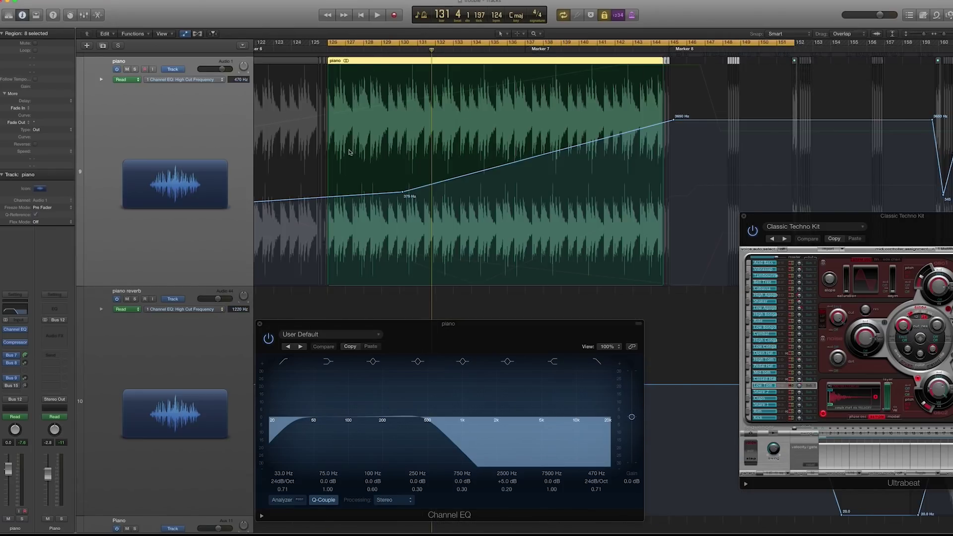
{"action": "key", "text": "space"}
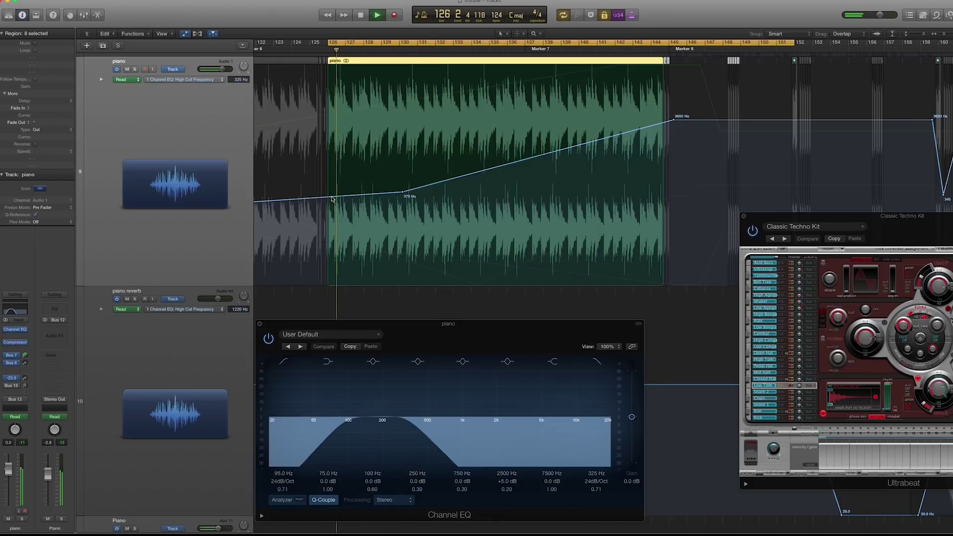
{"action": "key", "text": "space"}
- Play the end of the piano's filter sweep with the loop starting at bar 142, reset the loop to bars 126–145 and close the Channel EQ
{"action": "left_click", "coordinate": [645, 42]}
{"action": "left_click_drag", "start_coordinate": [615, 42], "coordinate": [733, 43]}
{"action": "key", "text": "space"}
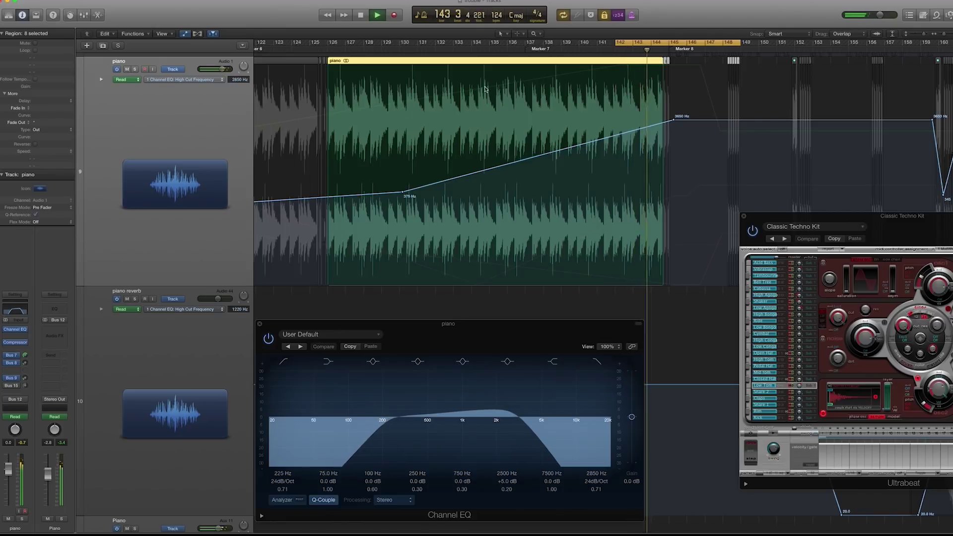
{"action": "key", "text": "space"}
{"action": "left_click_drag", "start_coordinate": [327, 42], "coordinate": [665, 50]}
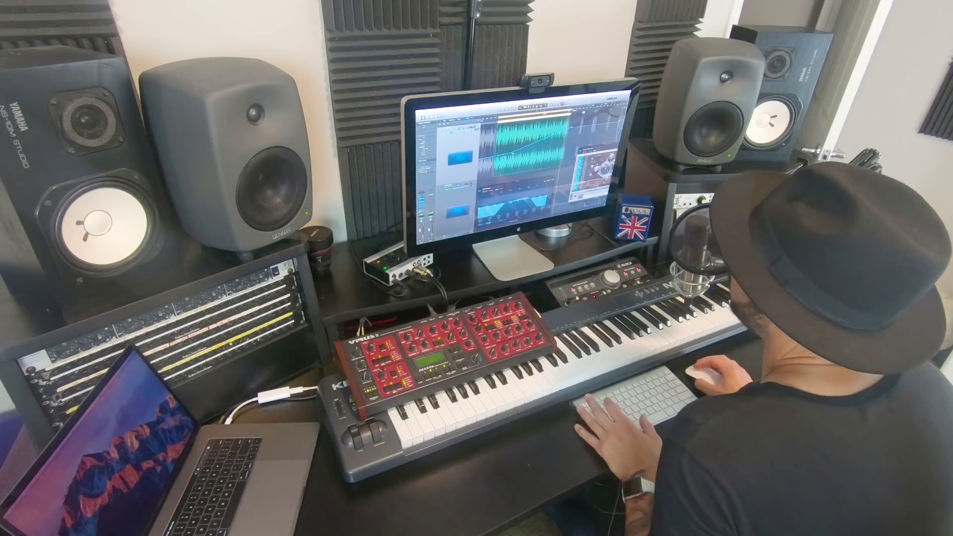
{"action": "key", "text": "z"}
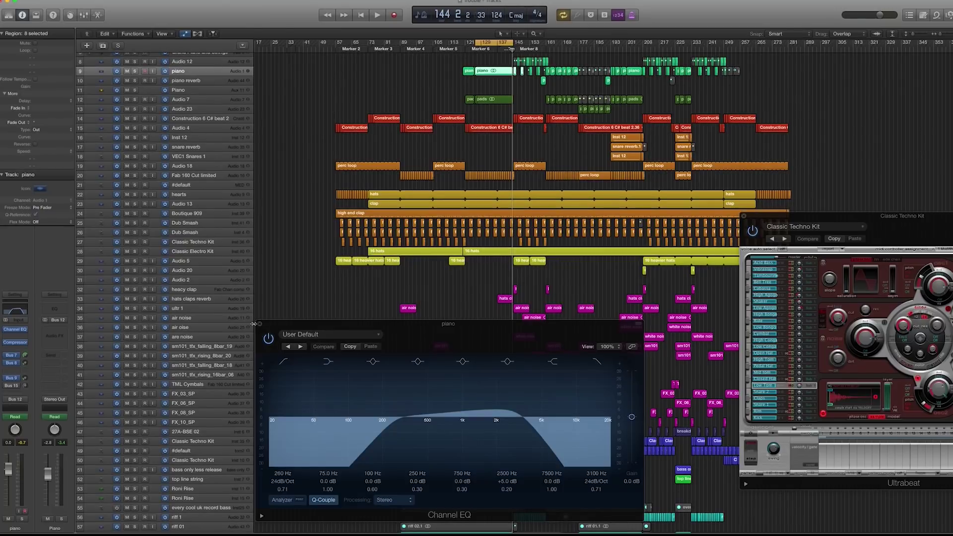
{"action": "left_click", "coordinate": [259, 325]}
- Play the top line string region with the loop starting at bar 121, briefly soloing its track
{"action": "scroll", "coordinate": [384, 318], "scroll_direction": "down", "scroll_amount": 3}
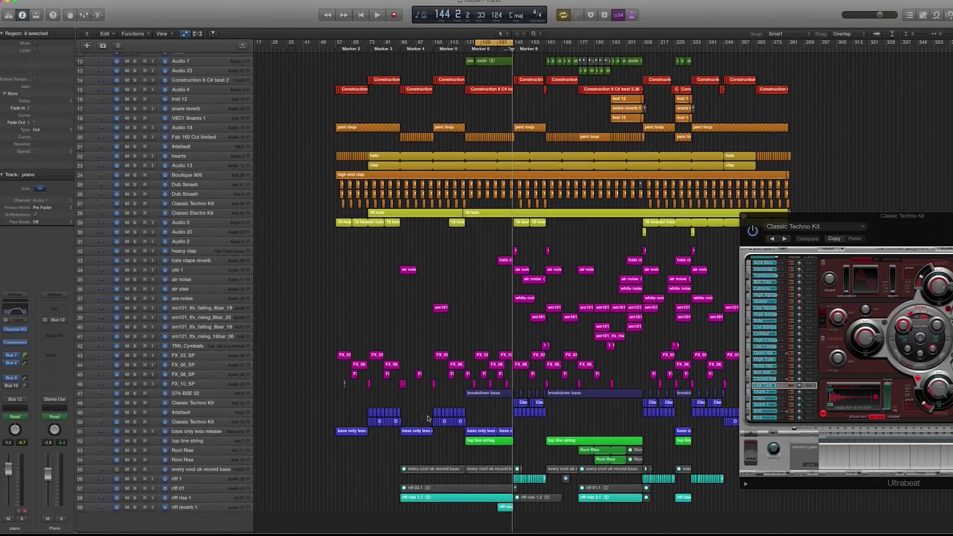
{"action": "key", "text": "z"}
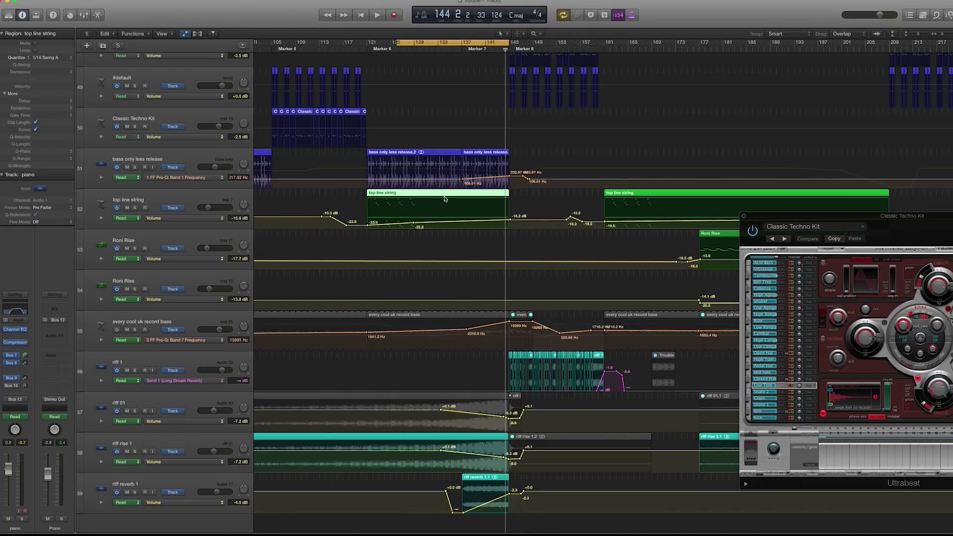
{"action": "left_click", "coordinate": [400, 104]}
{"action": "left_click_drag", "start_coordinate": [549, 44], "coordinate": [549, 43]}
{"action": "key", "text": "space"}
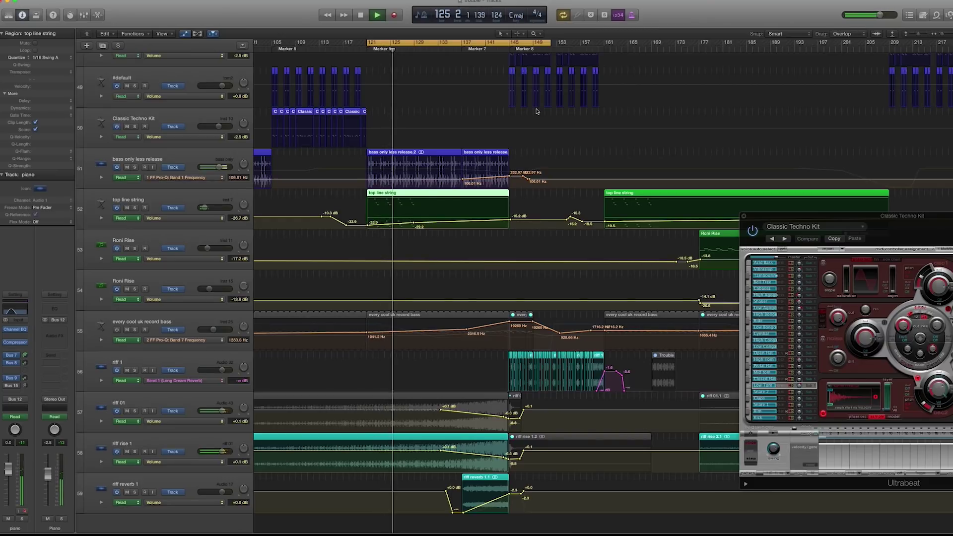
{"action": "left_click", "coordinate": [135, 208]}
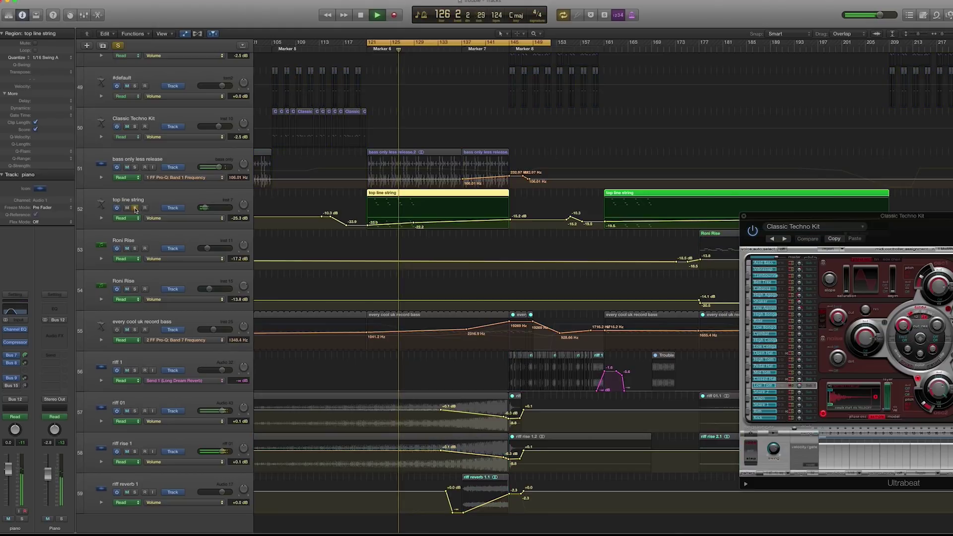
{"action": "left_click", "coordinate": [134, 208]}
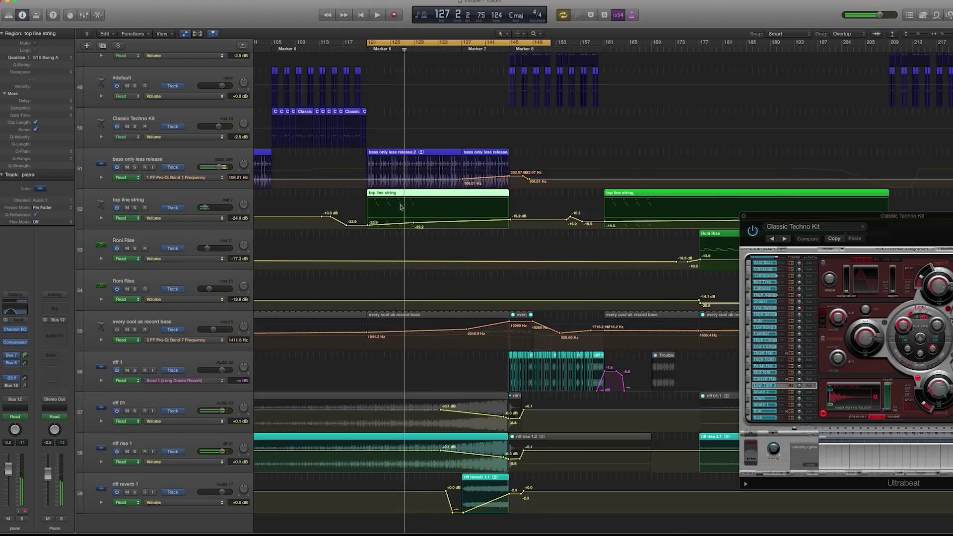
- Select the pink effects regions from the heavy clap to FX_10_SP tracks and play them from bar 145, soloed and in the full mix
{"action": "scroll", "coordinate": [463, 223], "scroll_direction": "up", "scroll_amount": 5}
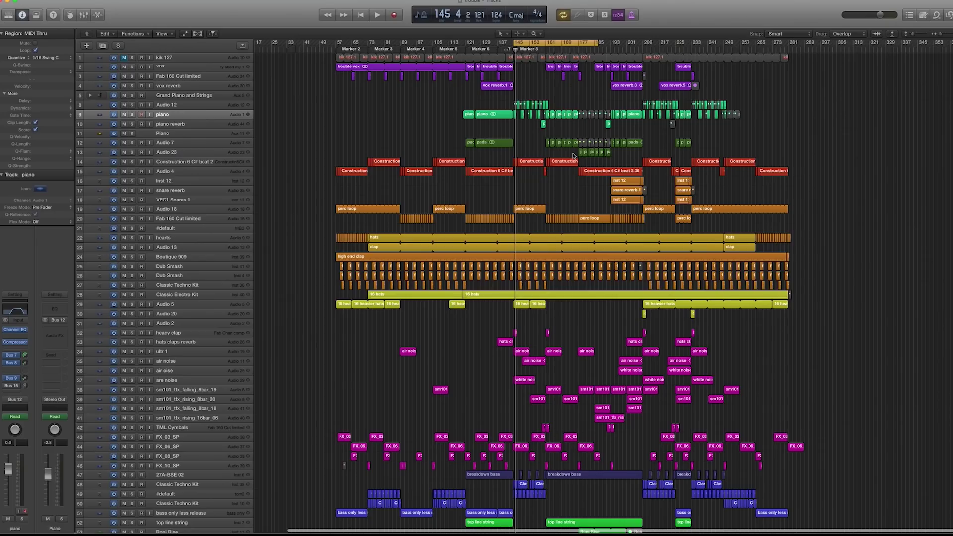
{"action": "scroll", "coordinate": [574, 156], "scroll_direction": "down", "scroll_amount": 3}
{"action": "left_click_drag", "start_coordinate": [356, 308], "coordinate": [832, 439]}
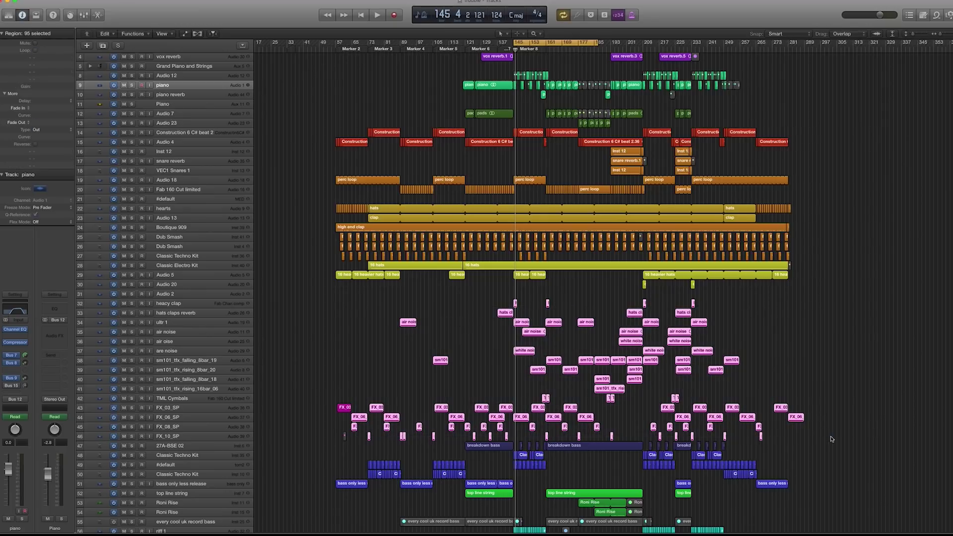
{"action": "key", "text": "space"}
{"action": "left_click_drag", "start_coordinate": [491, 290], "coordinate": [631, 427]}
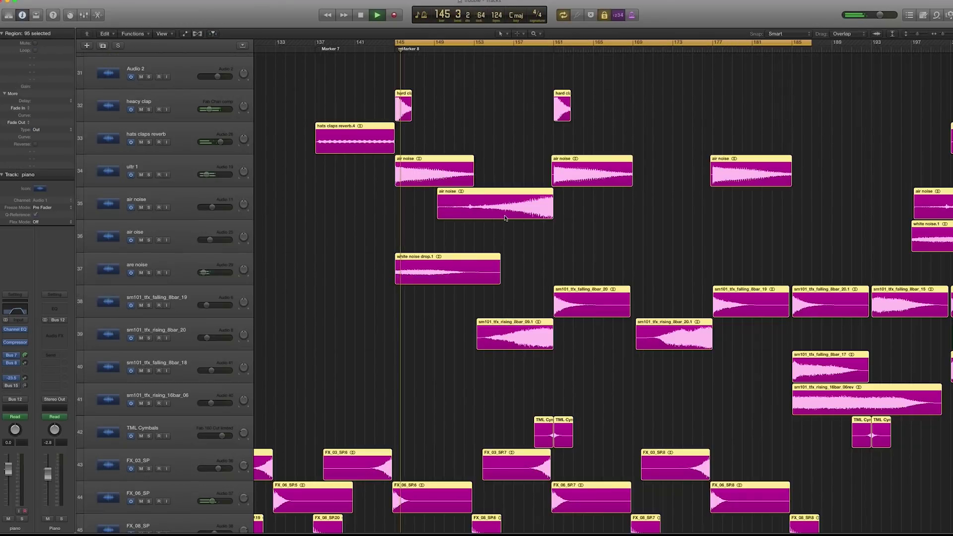
{"action": "key", "text": "space"}
{"action": "key", "text": "ctrl+s"}
{"action": "key", "text": "space"}
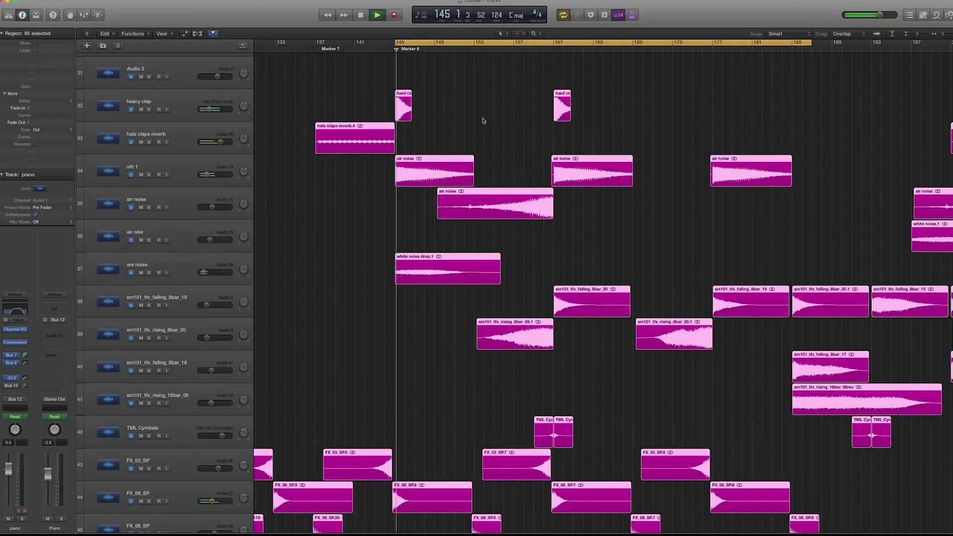
- Mute the selected effects regions and play the mix from bar 145 without them
{"action": "left_click", "coordinate": [508, 107], "text": "ctrl+alt"}
{"action": "left_click_drag", "start_coordinate": [426, 278], "coordinate": [651, 441]}
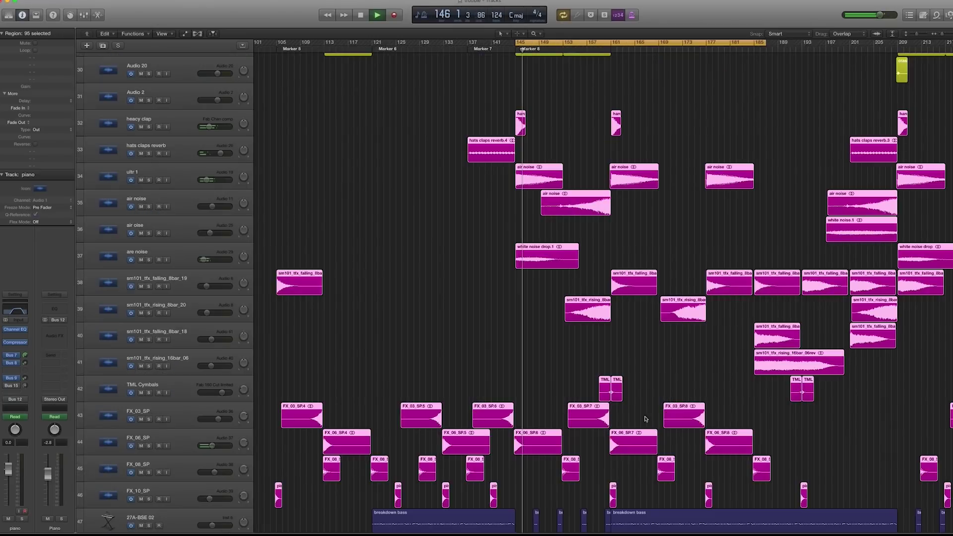
{"action": "key", "text": "ctrl+m"}
{"action": "key", "text": "space"}
{"action": "key", "text": "space"}
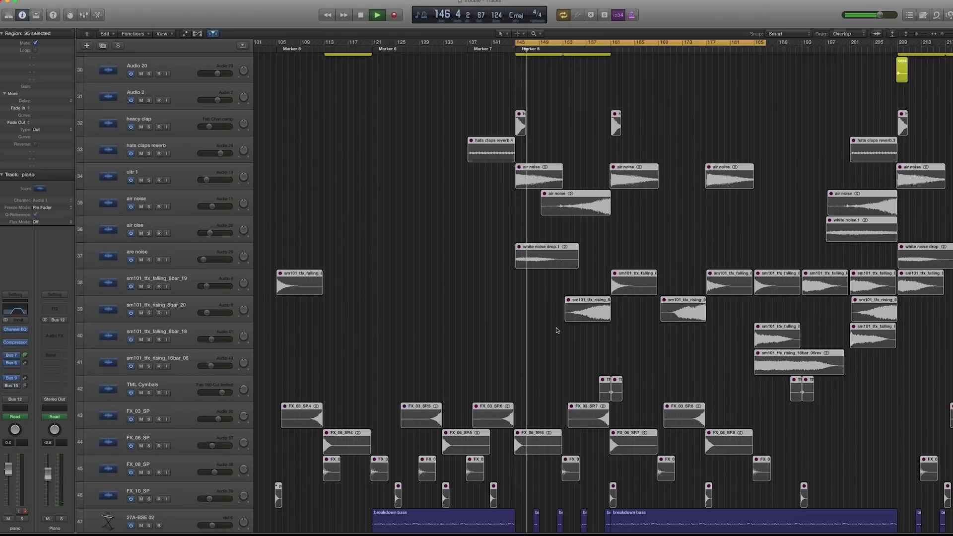
- Unmute the effects regions and play the same passage from bar 145 with them included
{"action": "key", "text": "ctrl+m"}
{"action": "key", "text": "space"}
{"action": "key", "text": "space"}
{"action": "scroll", "coordinate": [473, 271], "scroll_direction": "up", "scroll_amount": 1}
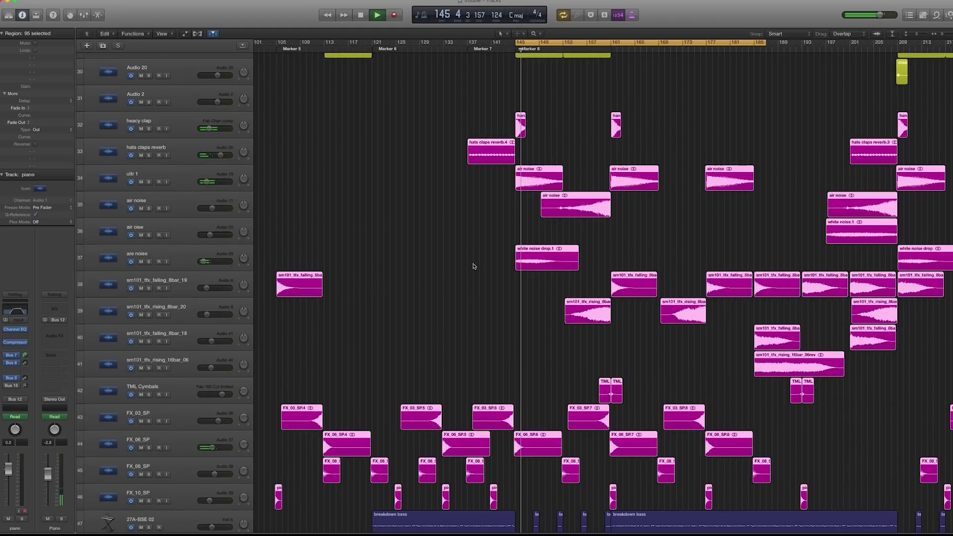
{"action": "key", "text": "z"}
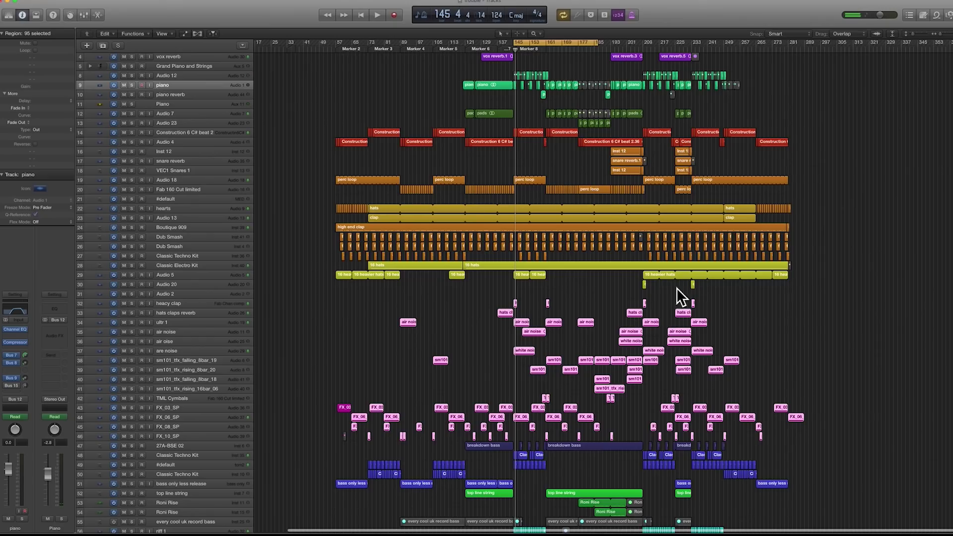
- Examine how the piano, pads, beat, percussion and effects regions are laid out around the drop at bar 145
{"action": "scroll", "coordinate": [595, 295], "scroll_direction": "up", "scroll_amount": 3}
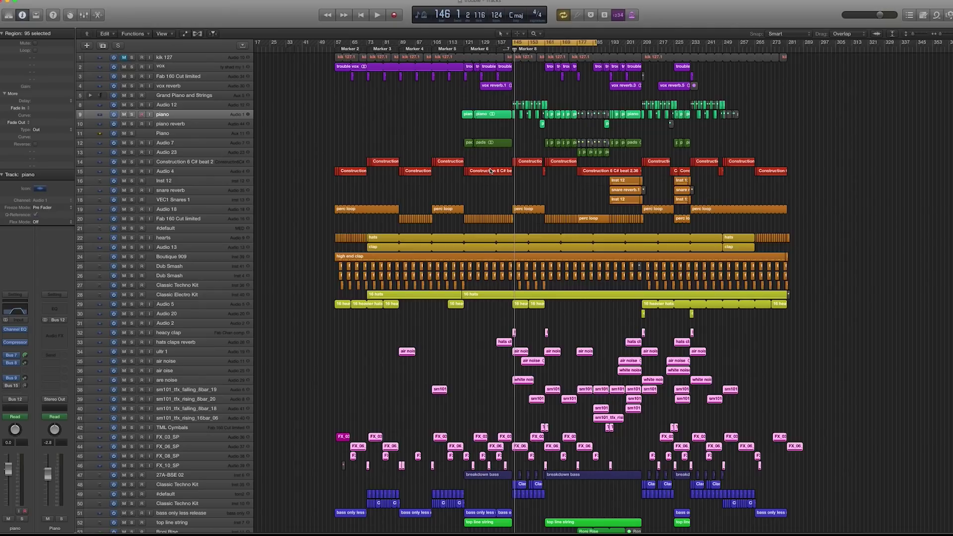
{"action": "scroll", "coordinate": [491, 171], "scroll_direction": "down", "scroll_amount": 1}
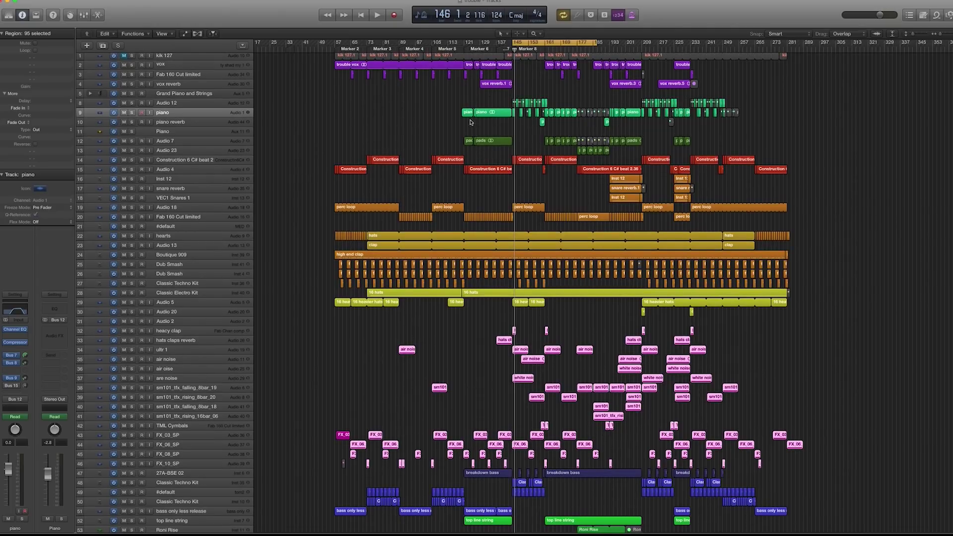
{"action": "left_click_drag", "start_coordinate": [444, 98], "coordinate": [611, 373]}
{"action": "left_click_drag", "start_coordinate": [637, 406], "coordinate": [639, 409]}
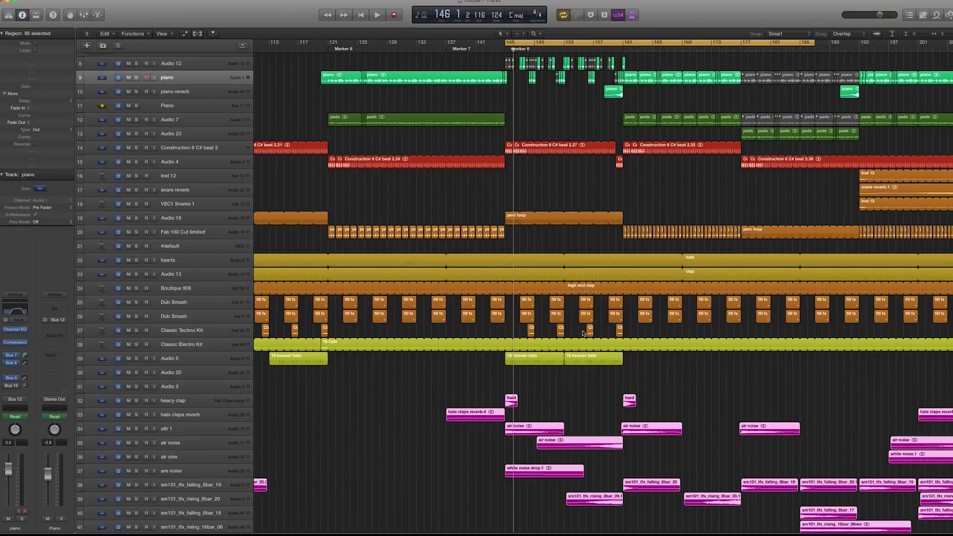
{"action": "left_click", "coordinate": [583, 330]}
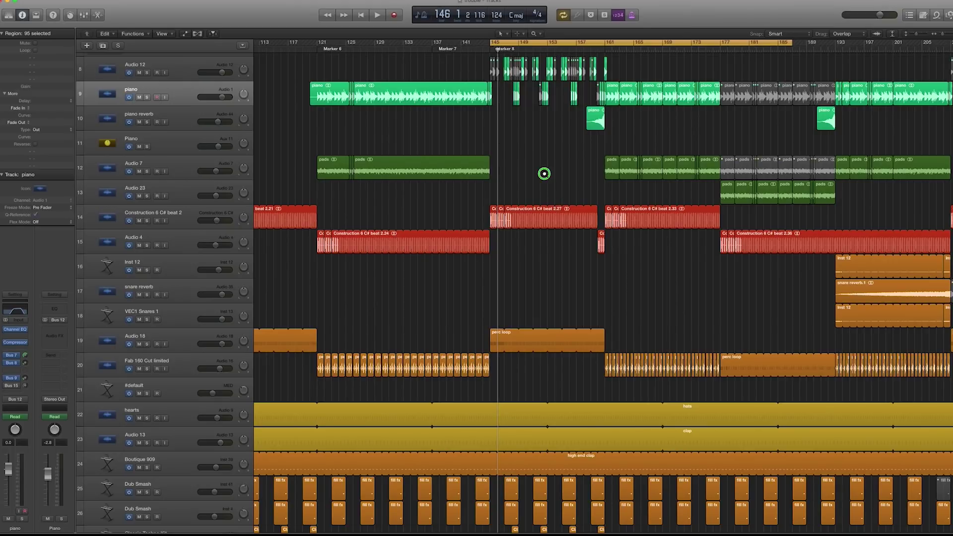
{"action": "key", "text": "z"}
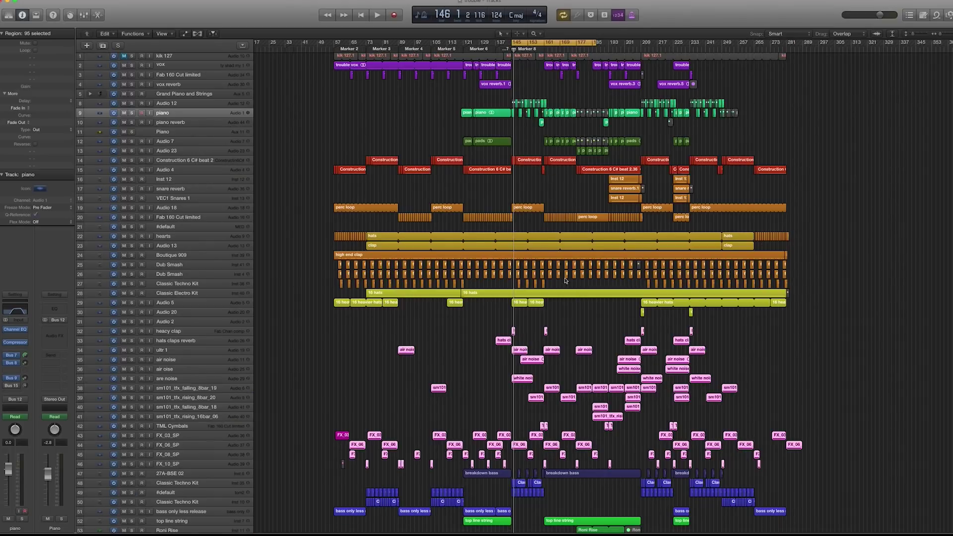